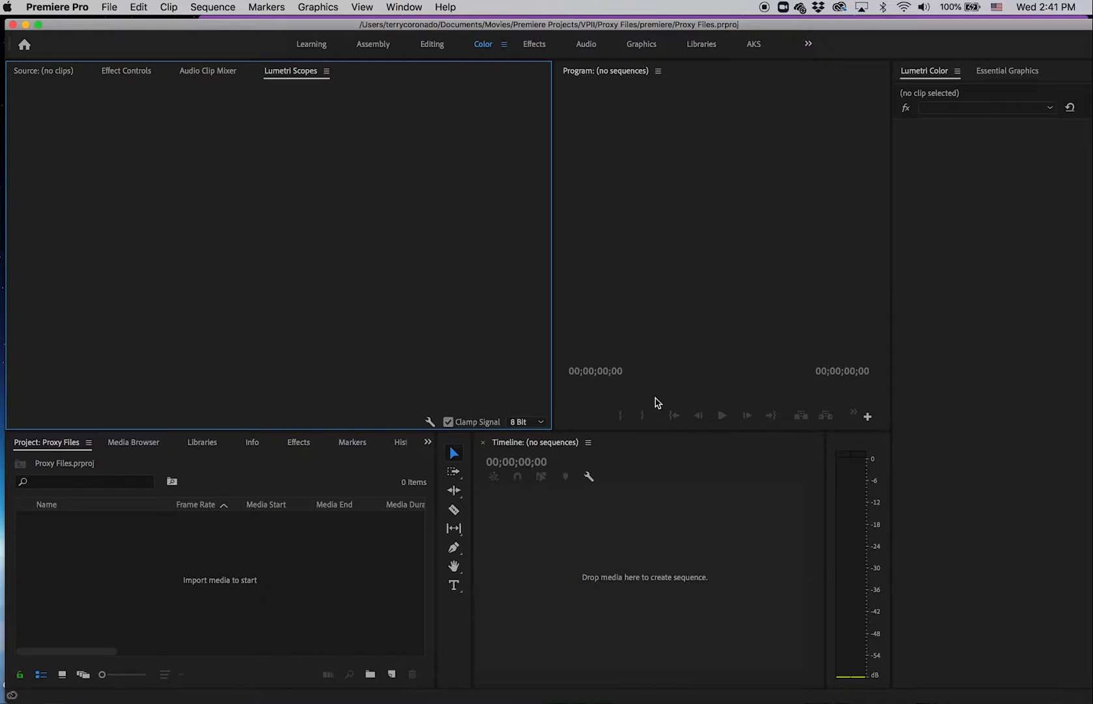
Step: Switch to Creative Cloud, search for media encoder and open the Media Encoder desktop app
left_click(839, 7)
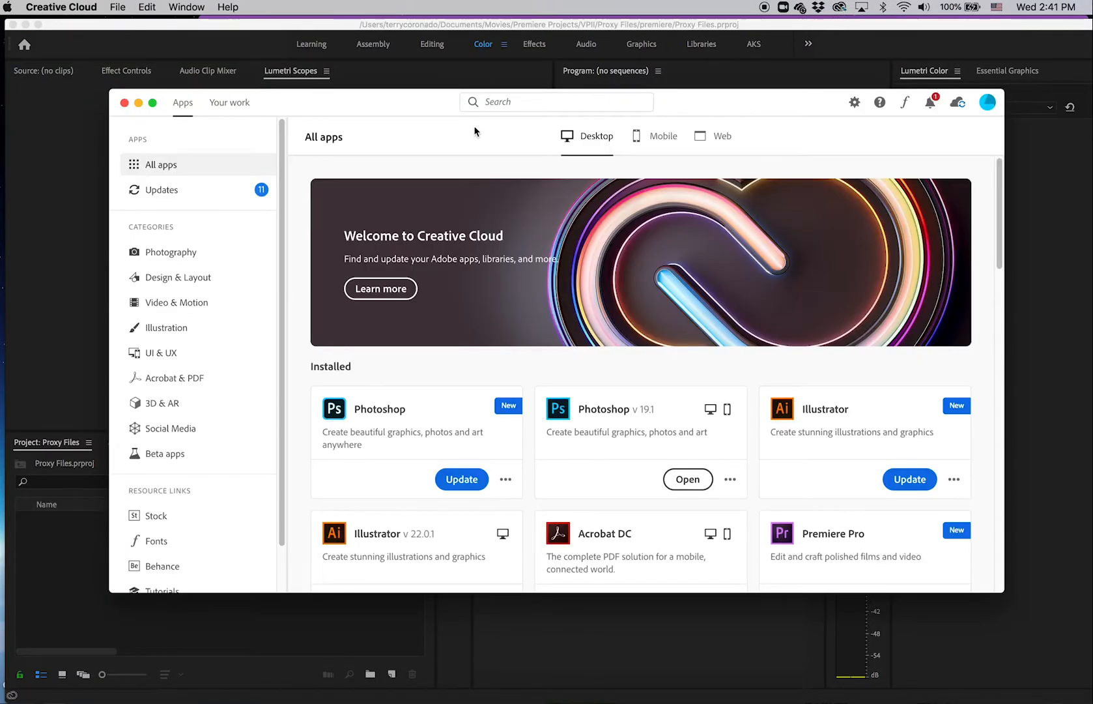
left_click(508, 105)
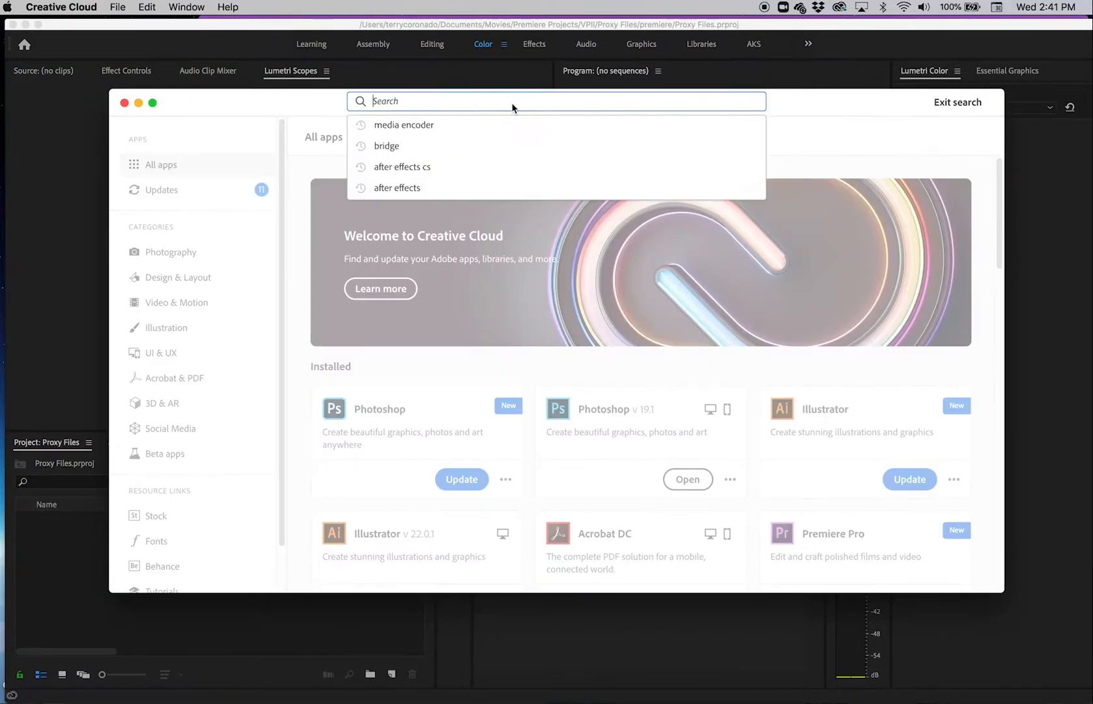
left_click(426, 128)
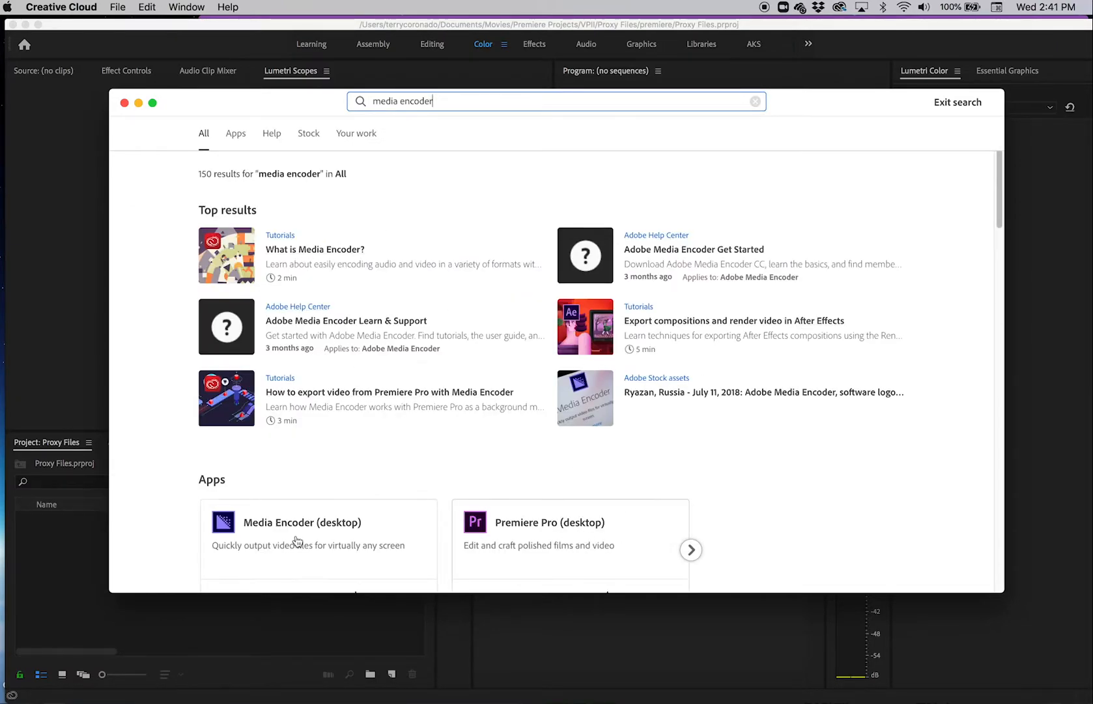
left_click(241, 531)
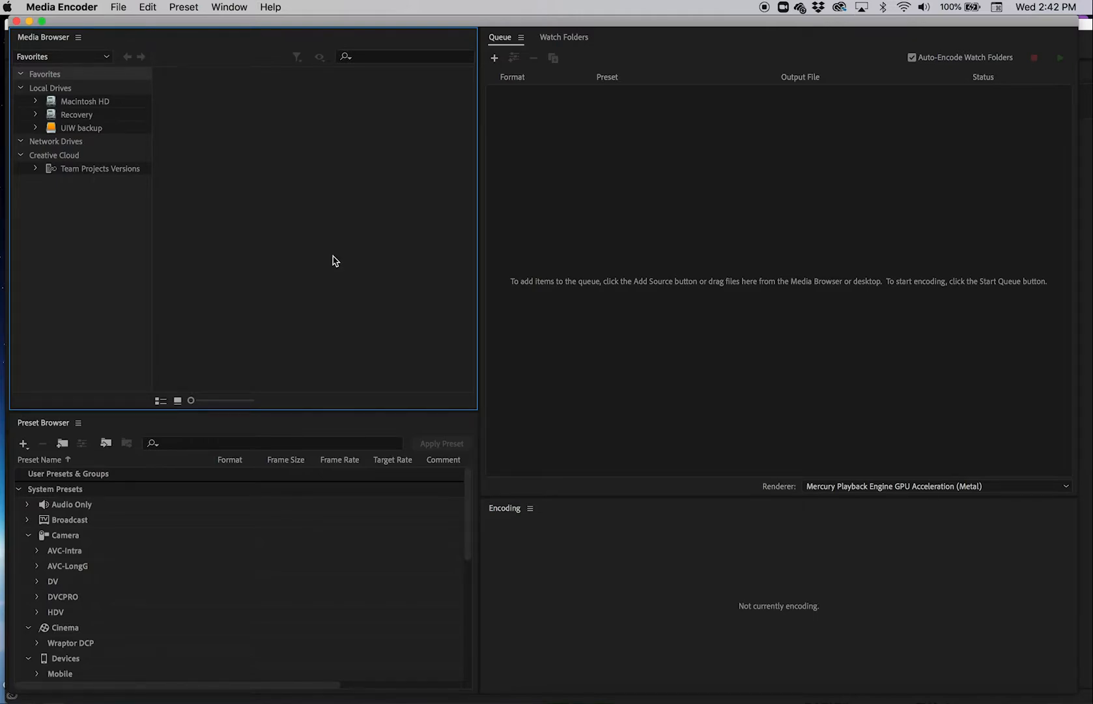
Step: Queue TFBO206DY01H_Believe_Online_206_prores.mov for encoding as H.264 with the Match Source - High bitrate preset
left_click(117, 7)
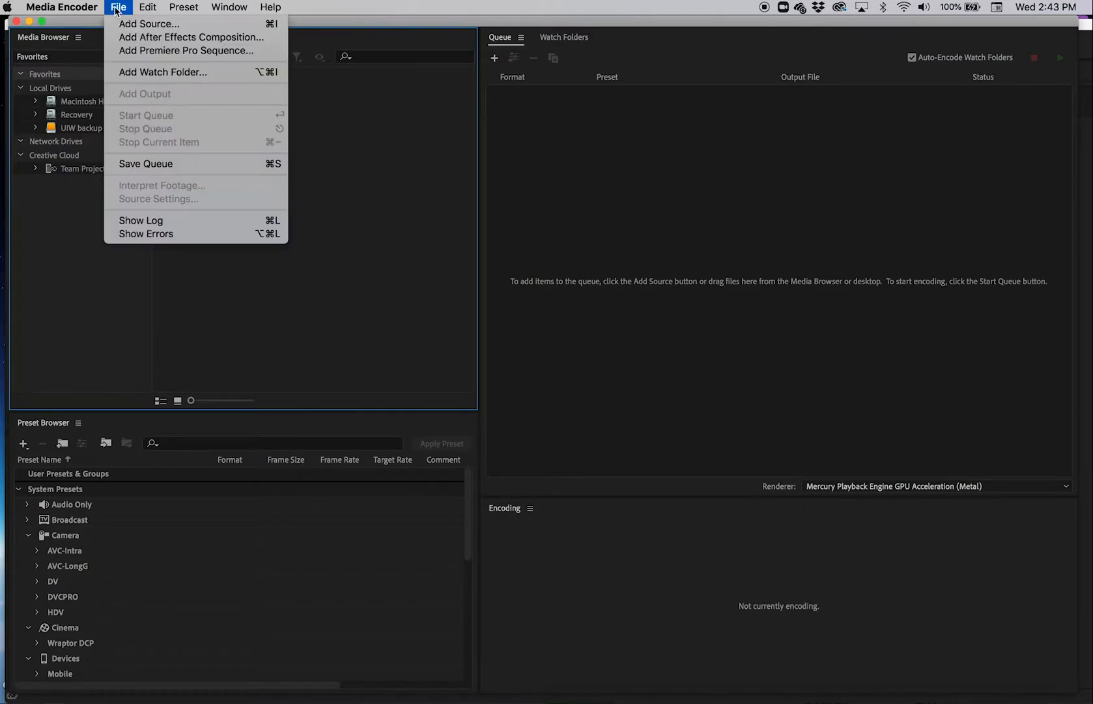
left_click(140, 21)
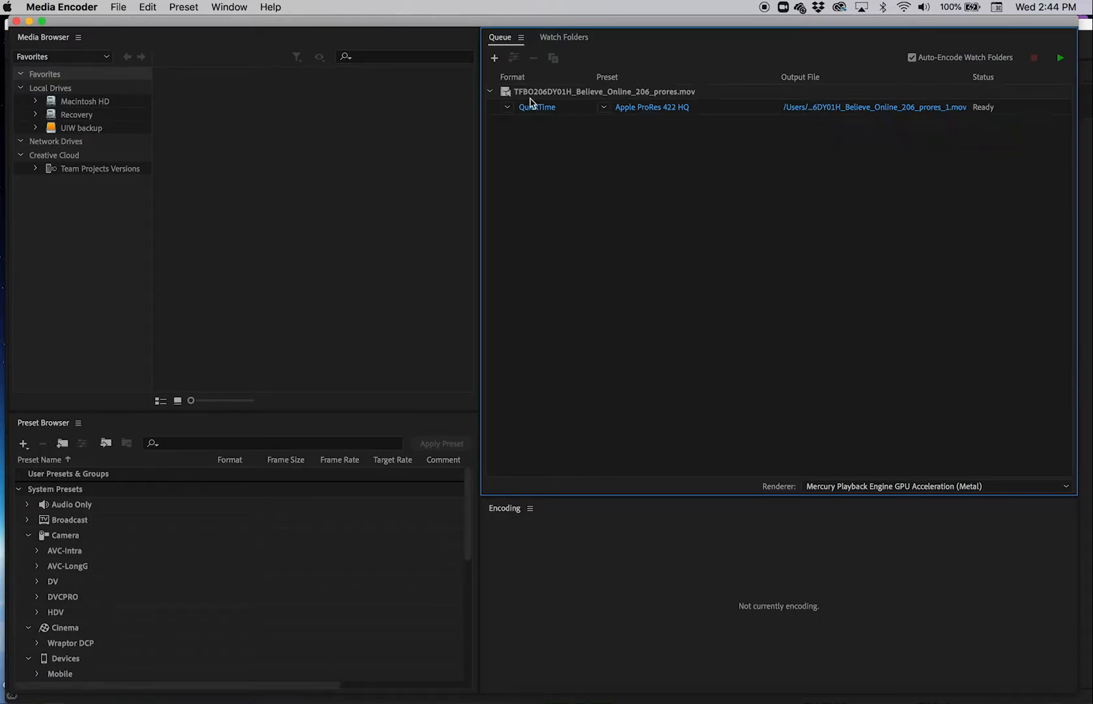
left_click(512, 108)
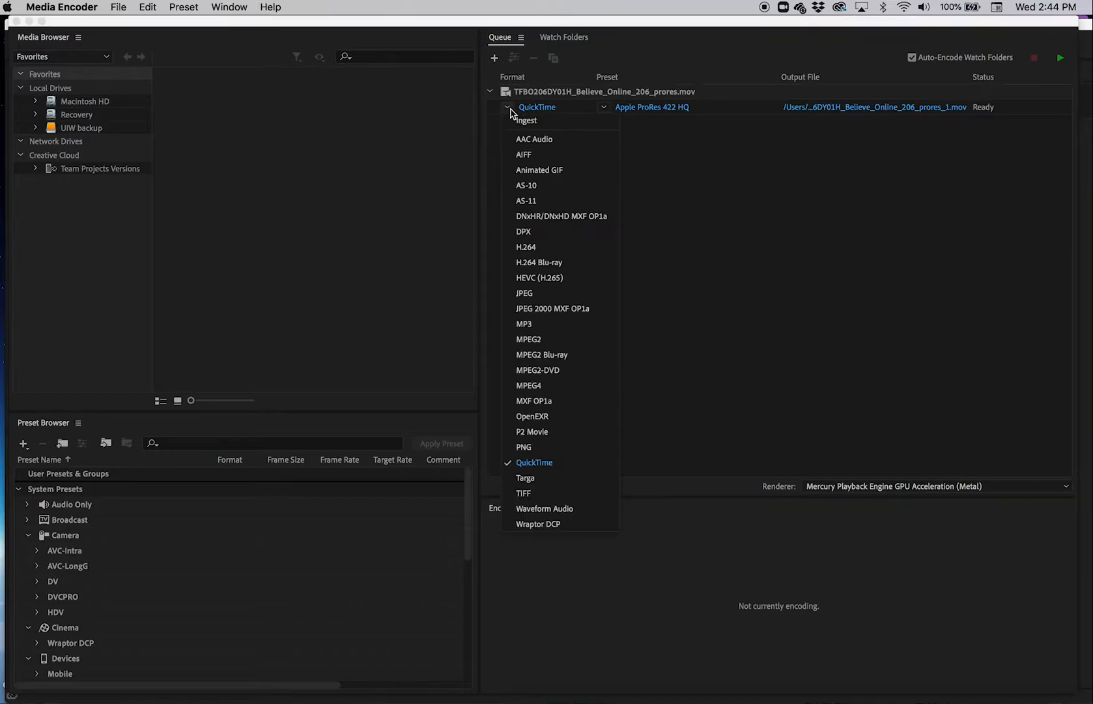
left_click(543, 254)
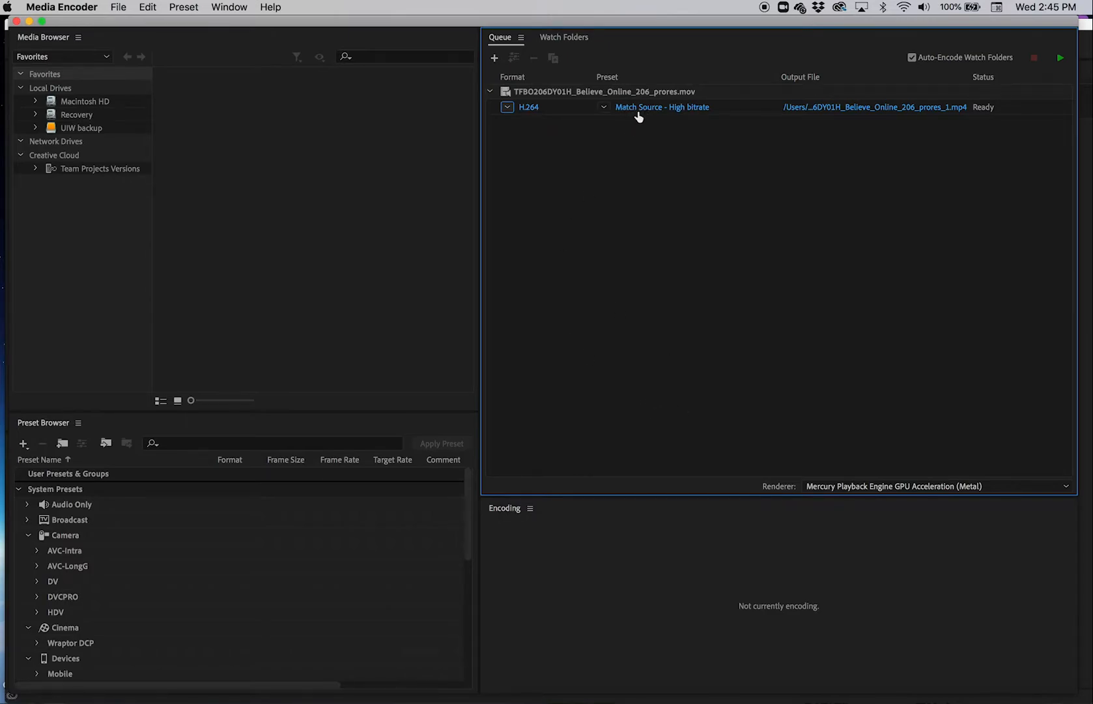
mouse_move(638, 112)
left_click(605, 108)
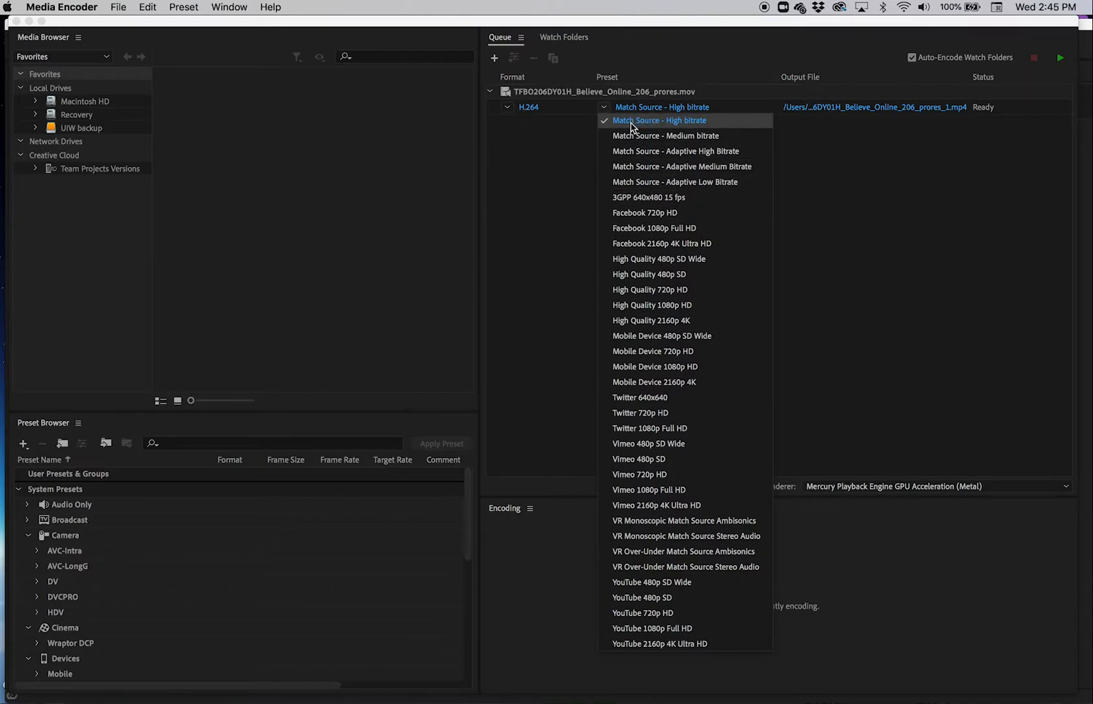
left_click(692, 128)
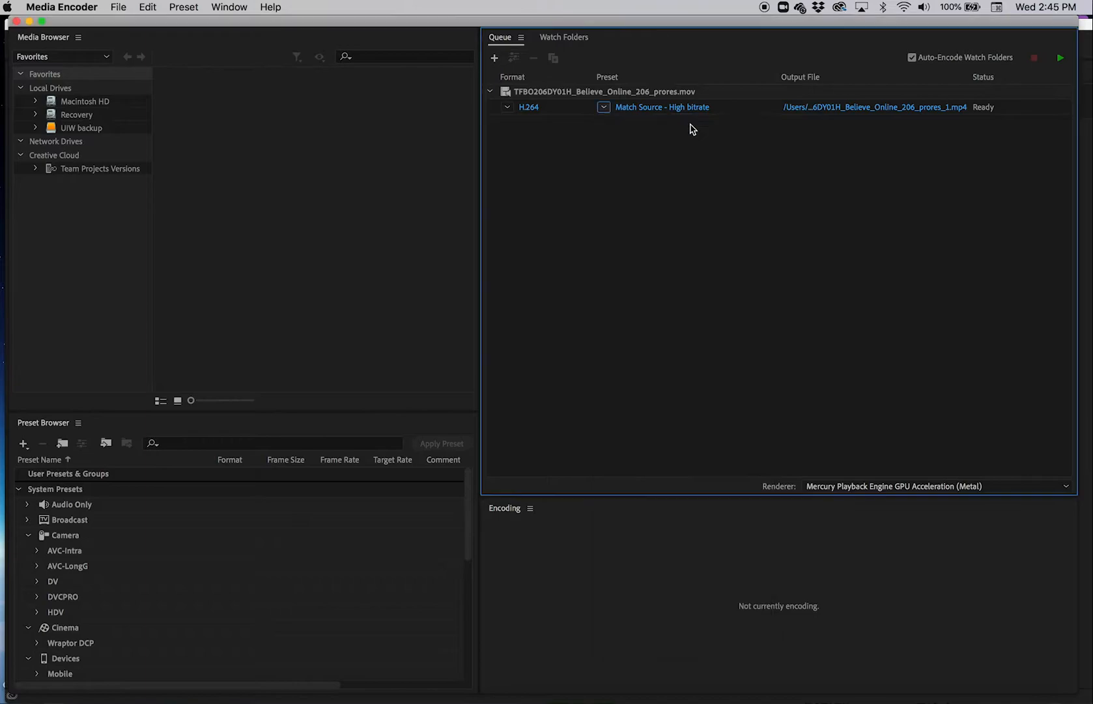
Step: Set the queued clip's output file to Trailer on the Desktop and start encoding the queue
left_click(839, 109)
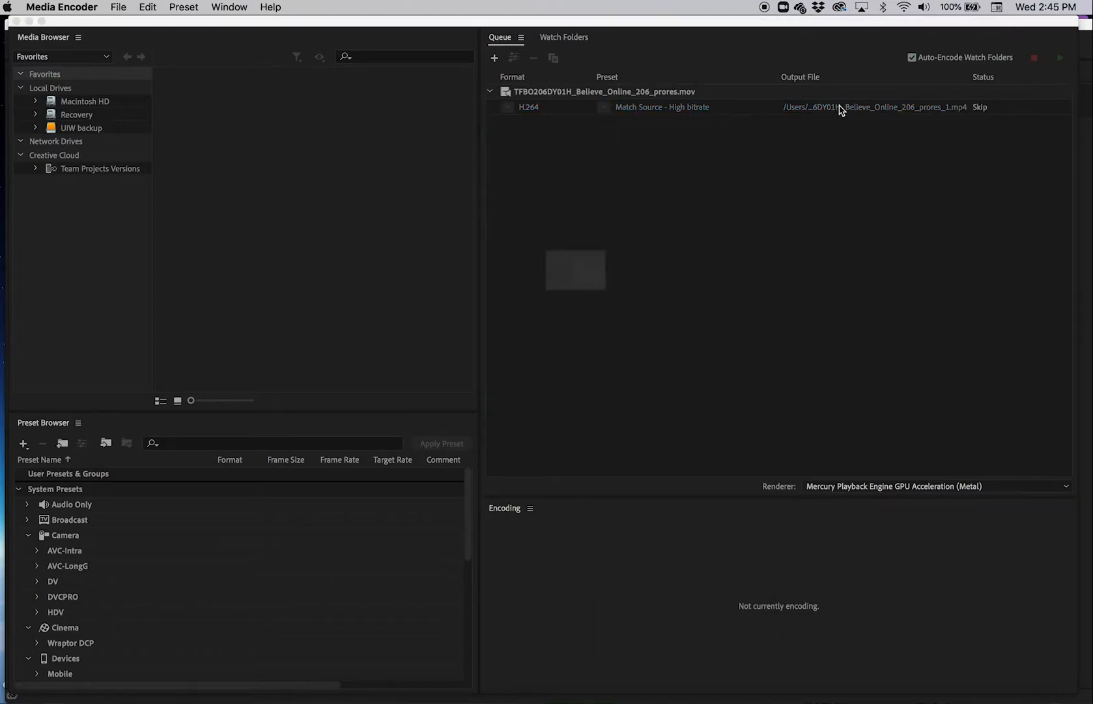
left_click(385, 286)
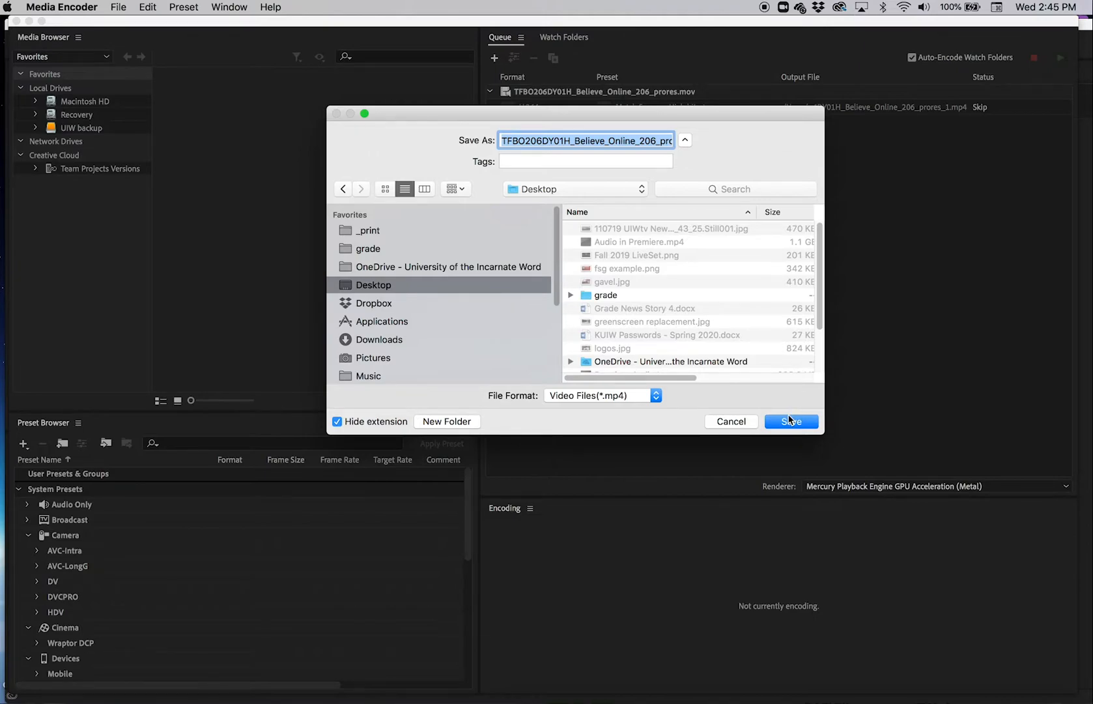
type("Trailer")
left_click(790, 421)
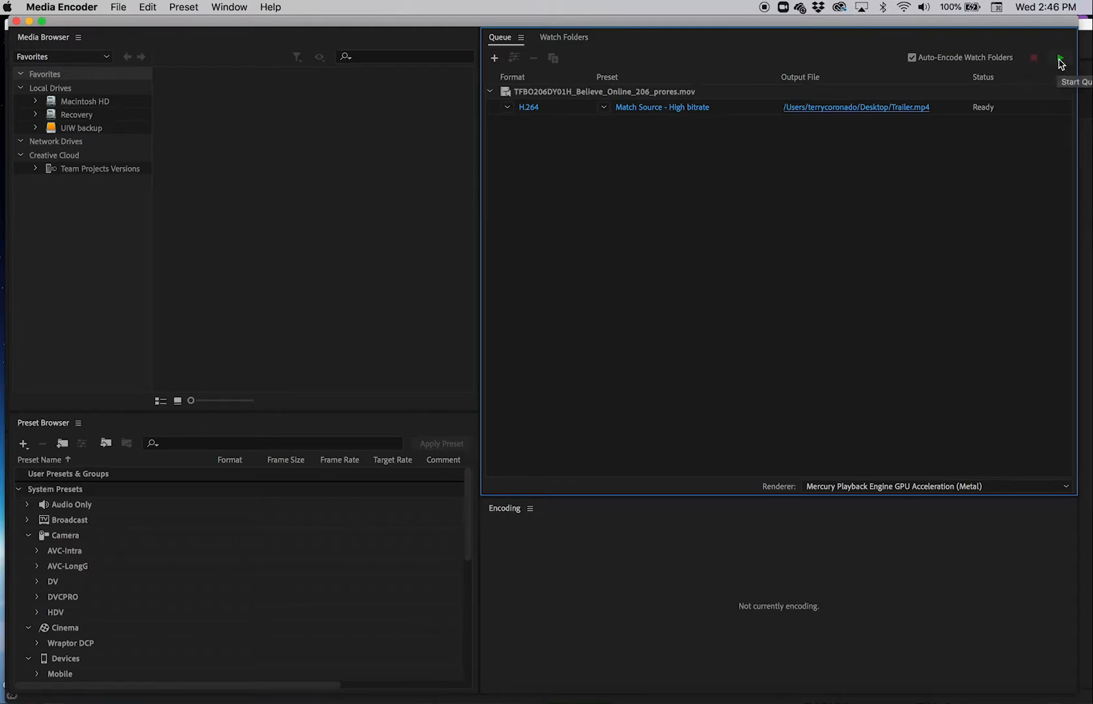
left_click(1060, 62)
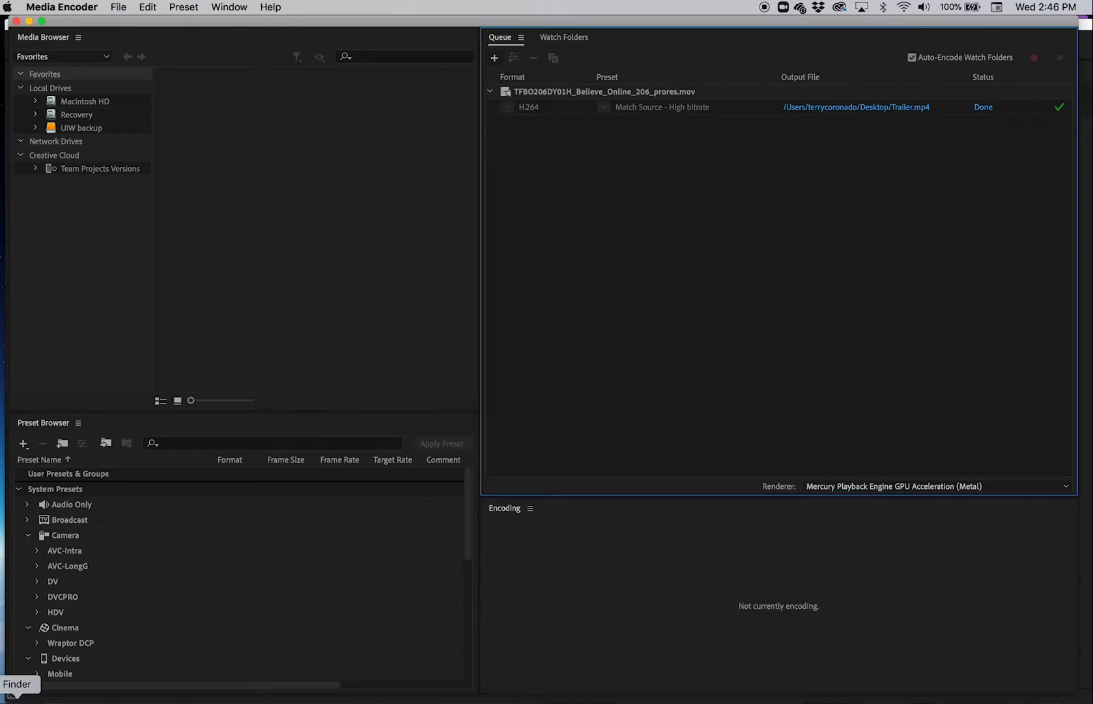
Step: In Finder, compare Trailer.mp4 on the Desktop with the original .mov in the film trailers folder under Movies
left_click(12, 695)
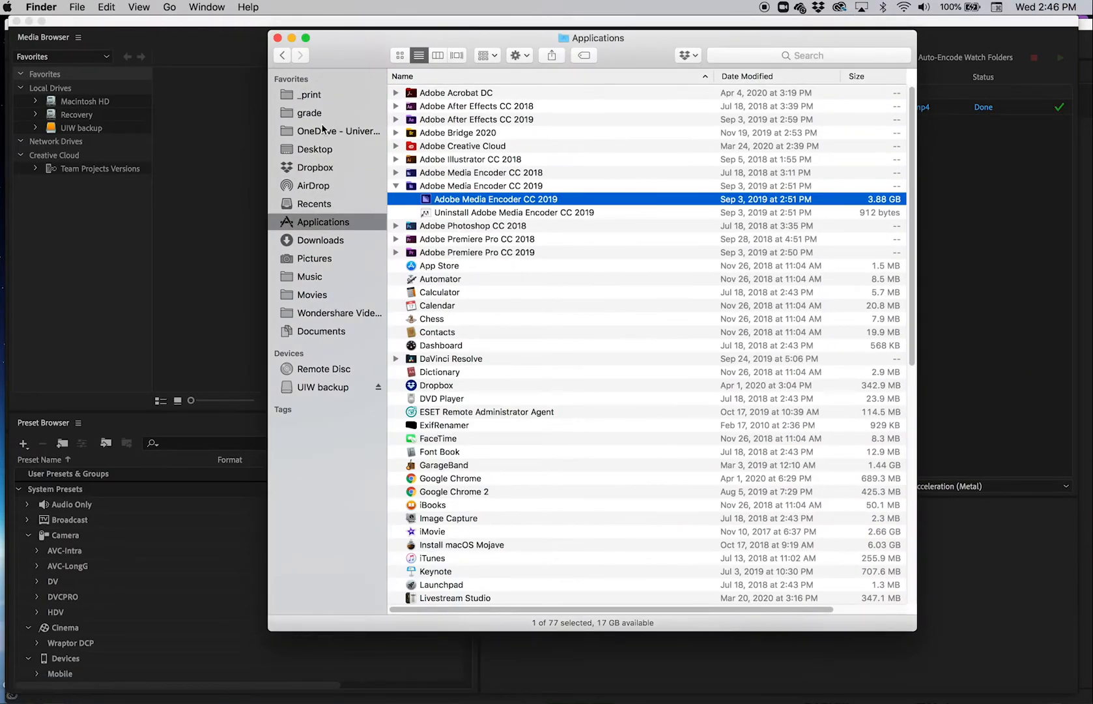
left_click(318, 150)
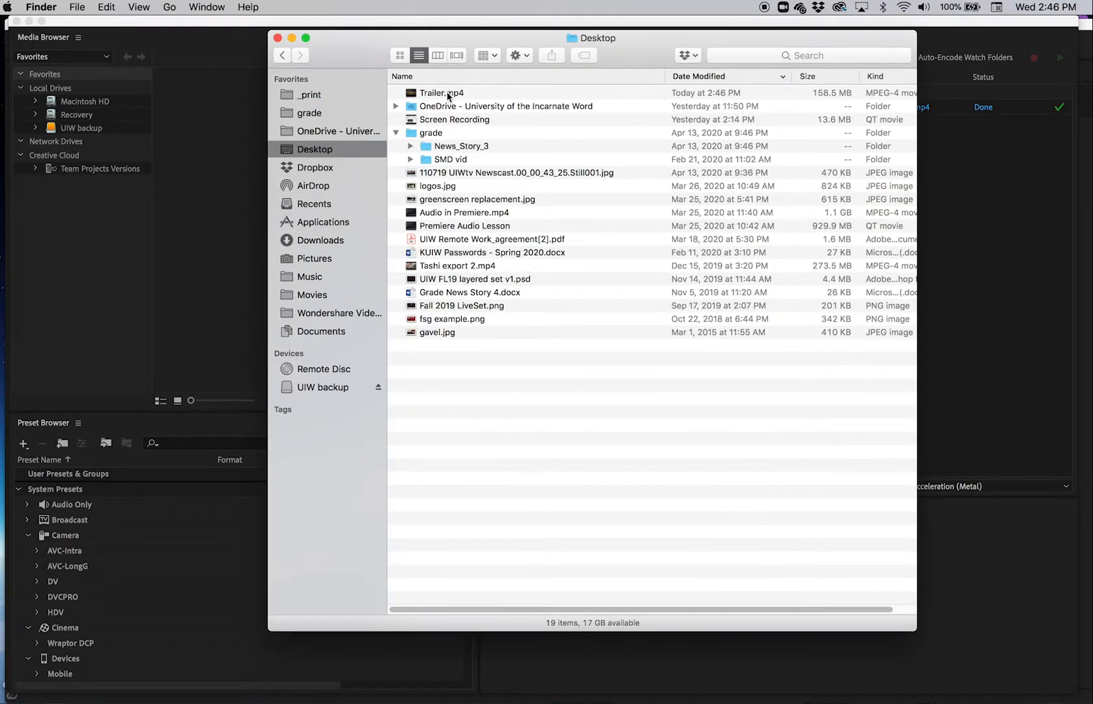
left_click(451, 95)
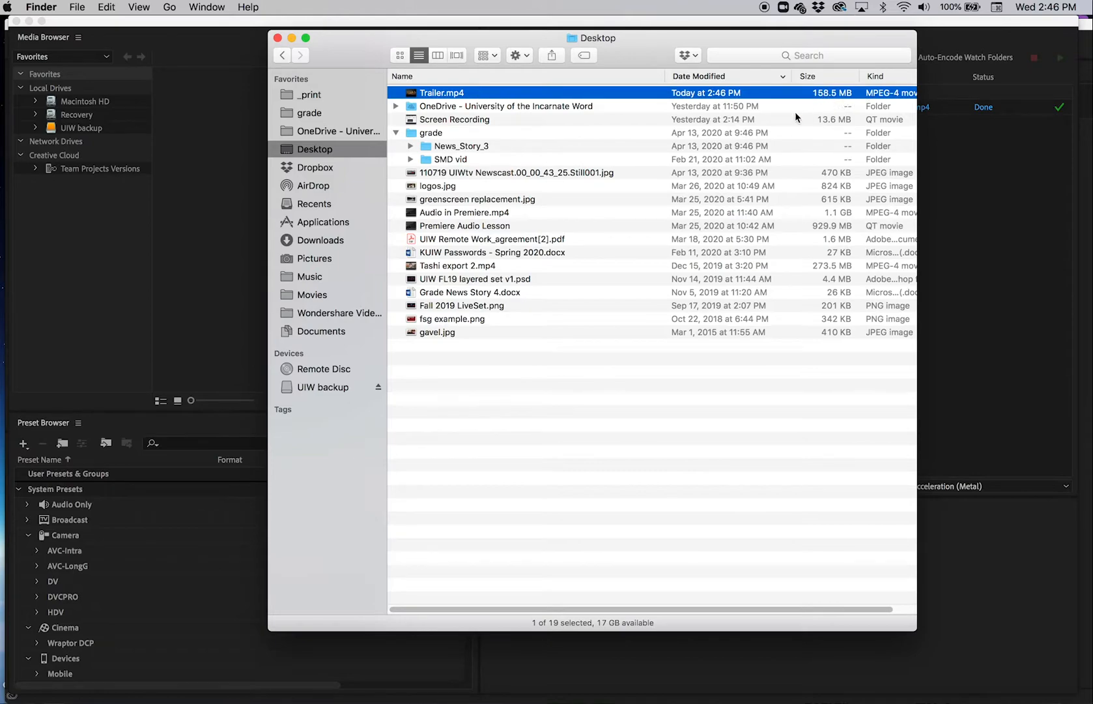
left_click(312, 294)
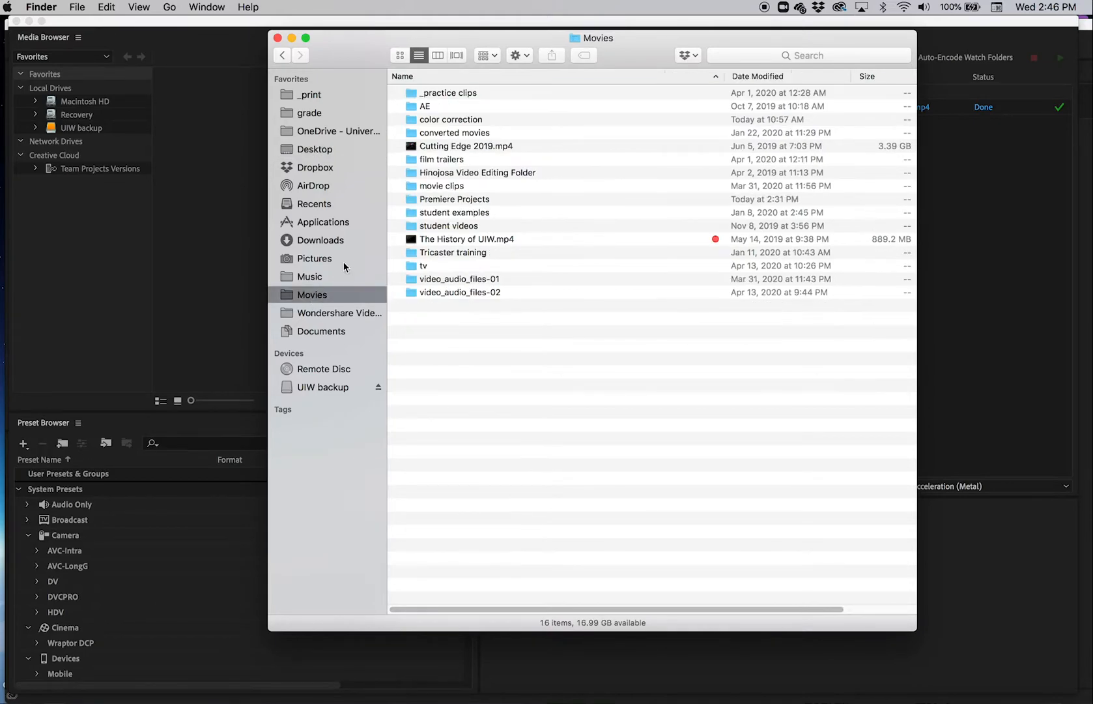
left_click(413, 161)
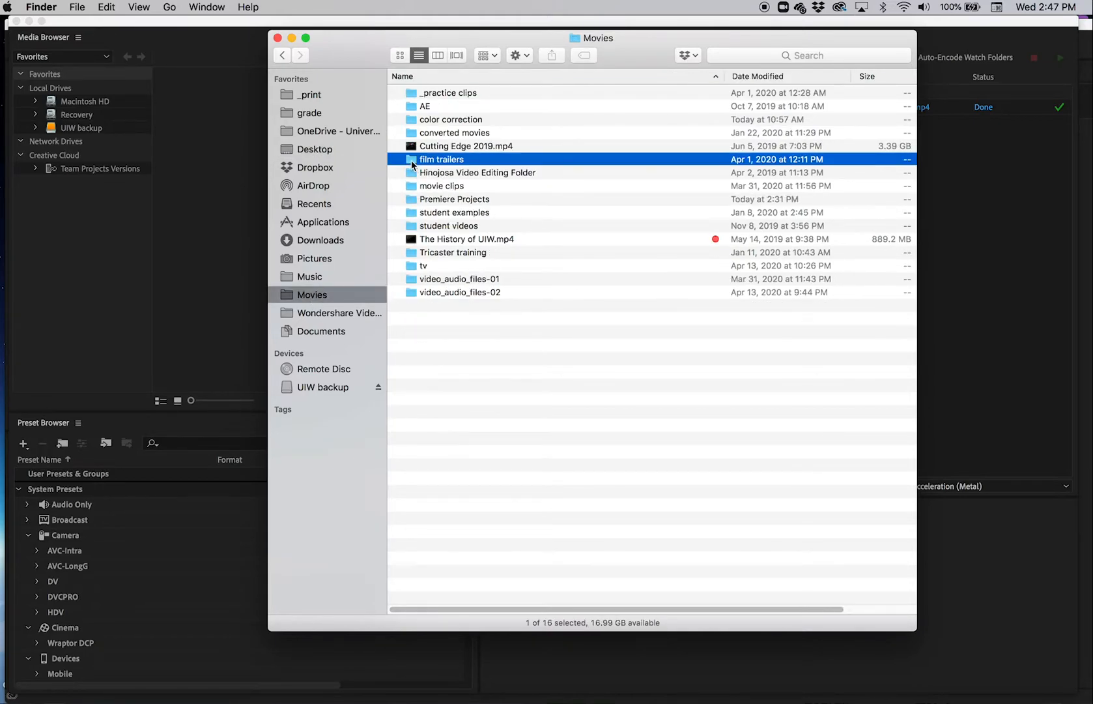
double_click(412, 163)
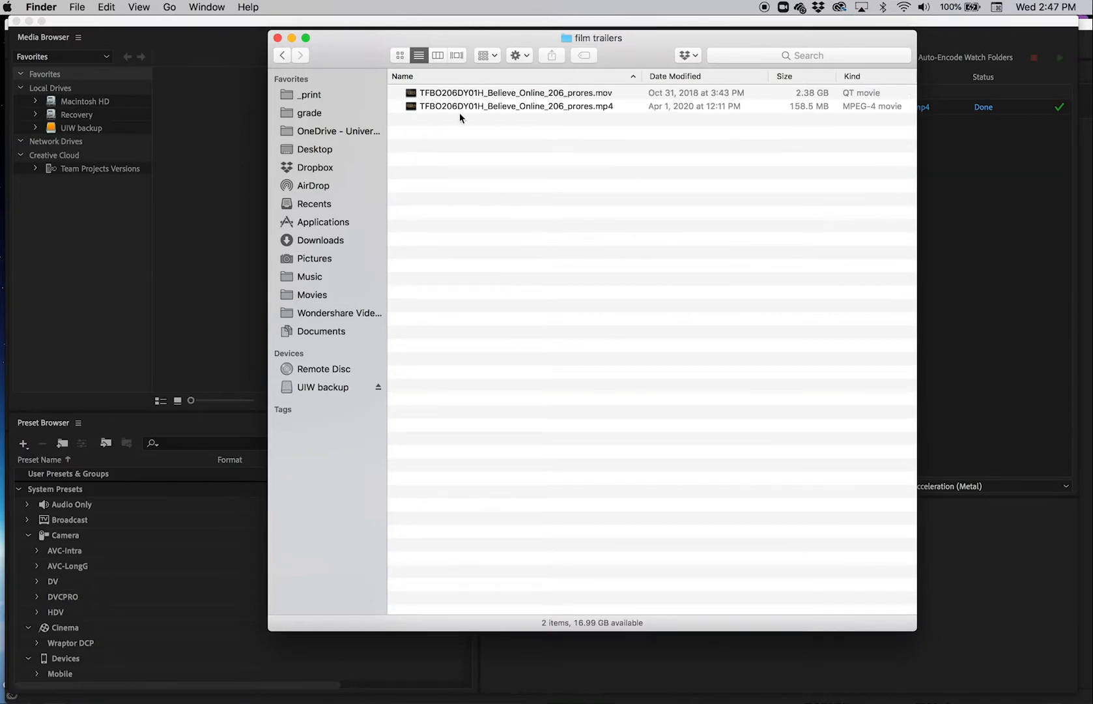
left_click(598, 97)
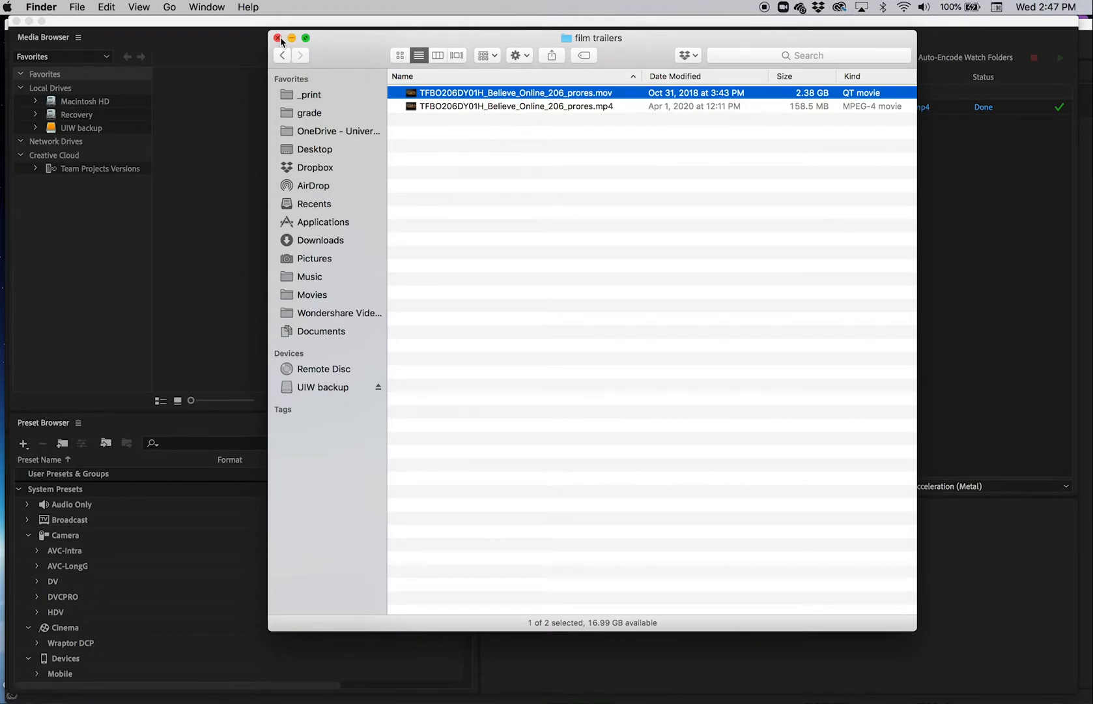
left_click(161, 216)
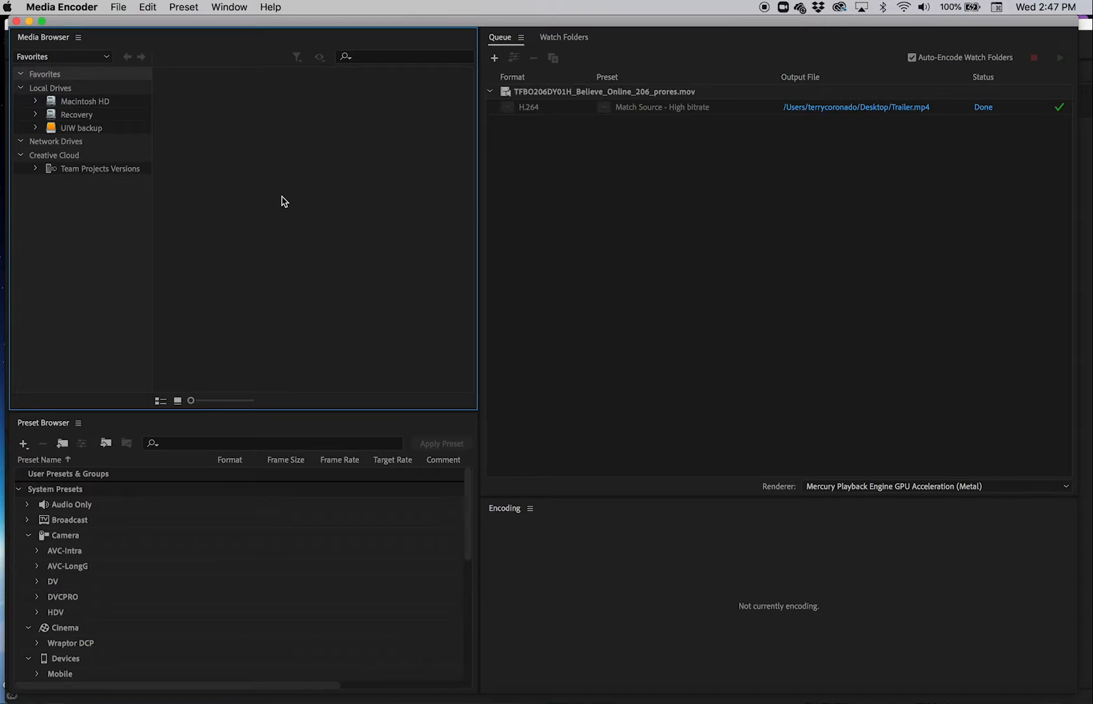
Step: Minimize Media Encoder, switch to Premiere Pro and start a new project named Proxy Files
left_click(29, 21)
left_click(168, 176)
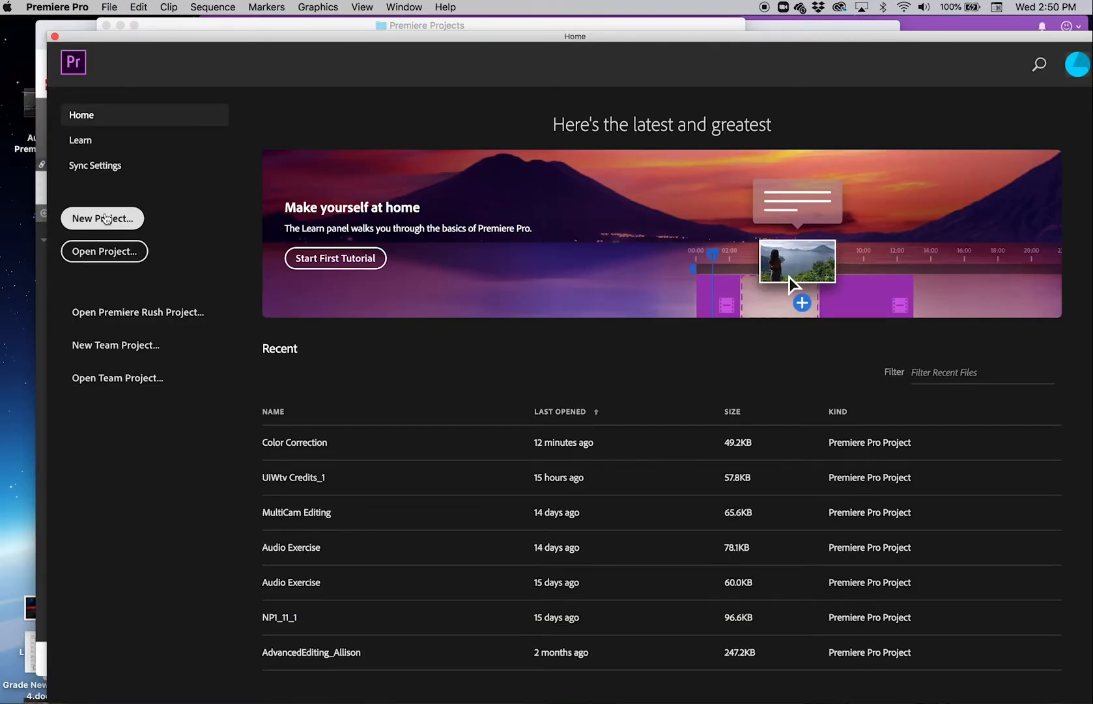
left_click(104, 220)
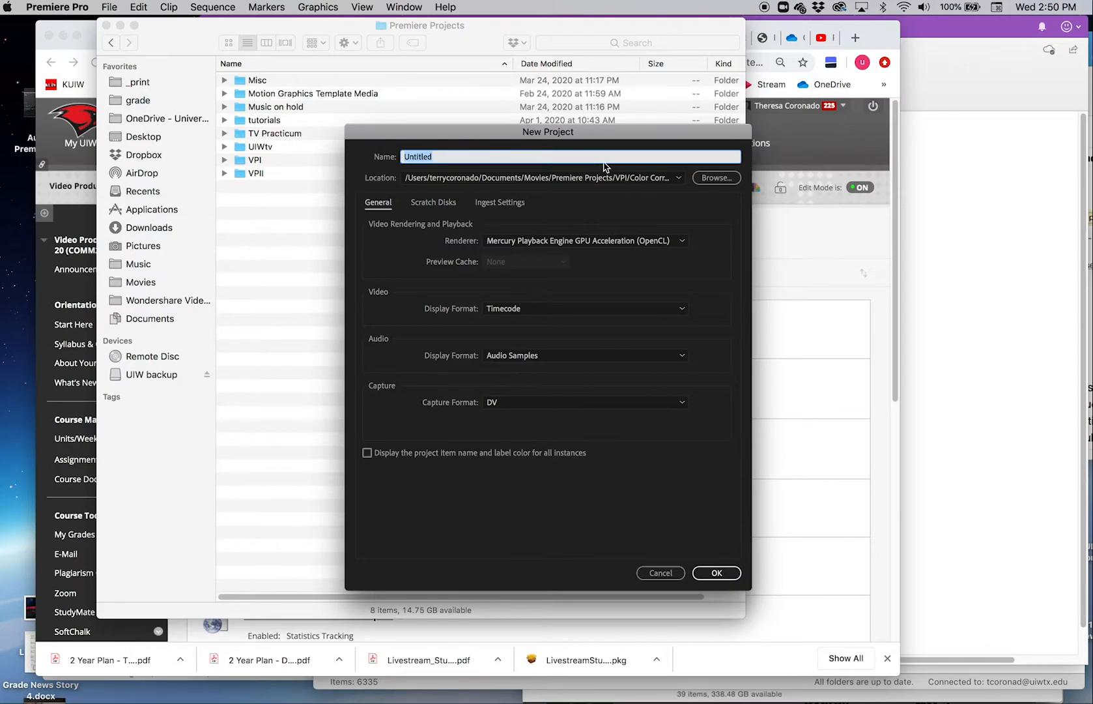
type("Proxy Files")
Step: Set the new project's location to the premiere folder inside Premiere Projects/VPII/Proxy Files
left_click(715, 178)
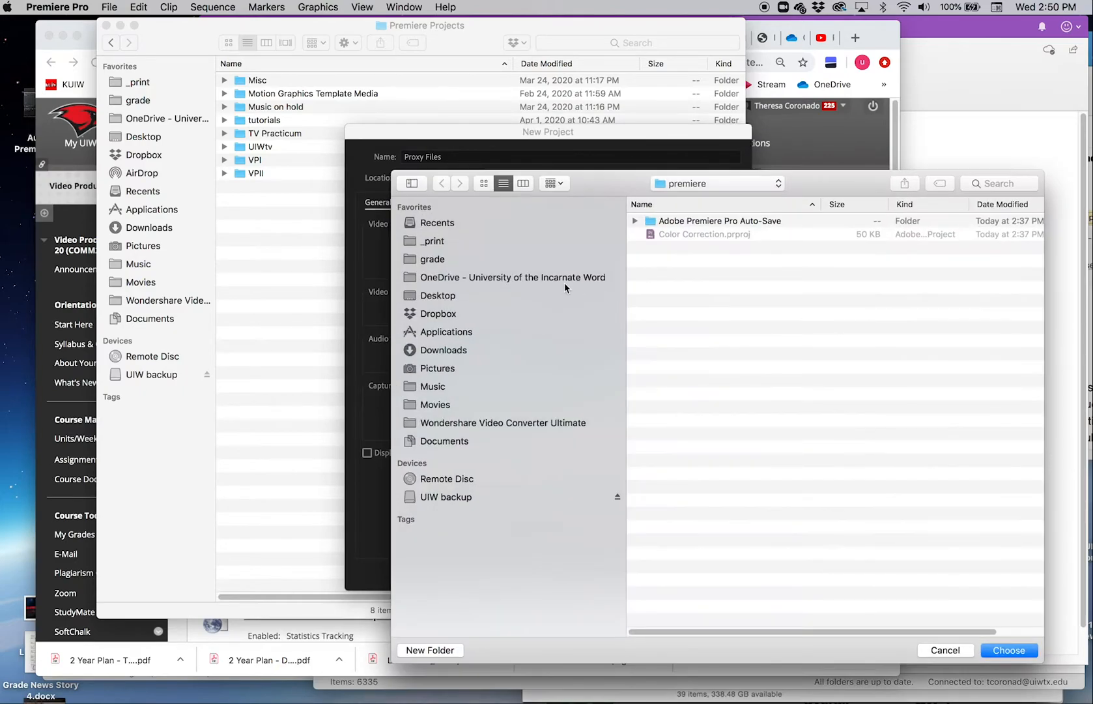
left_click(671, 189)
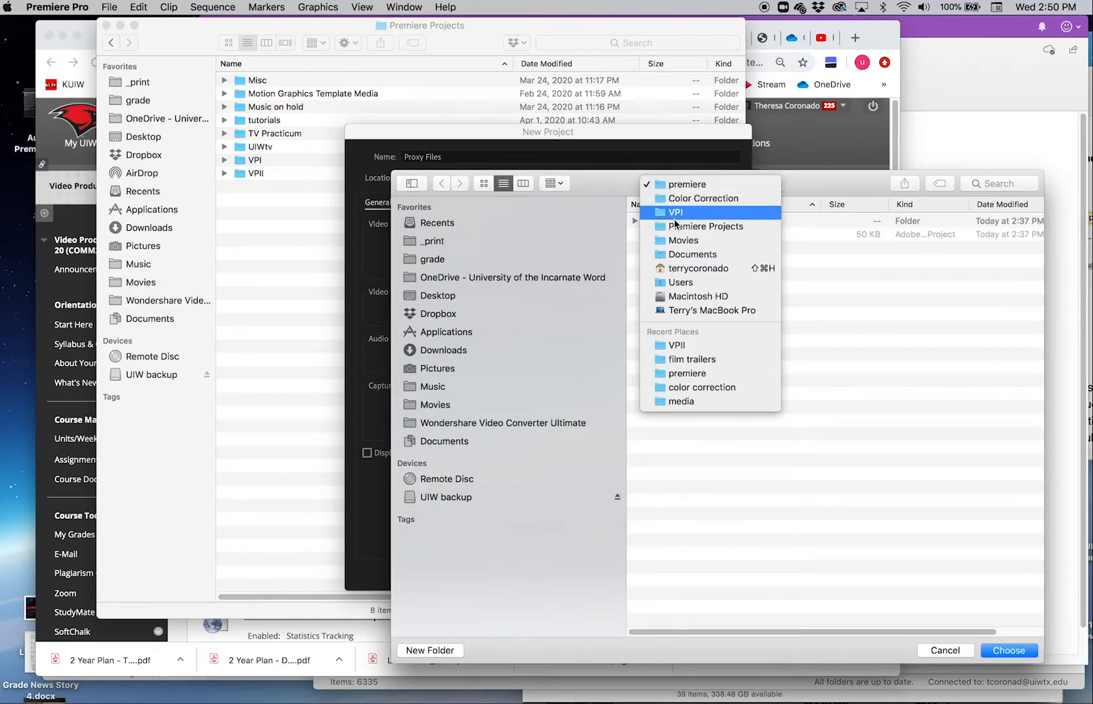
left_click(681, 196)
left_click(686, 183)
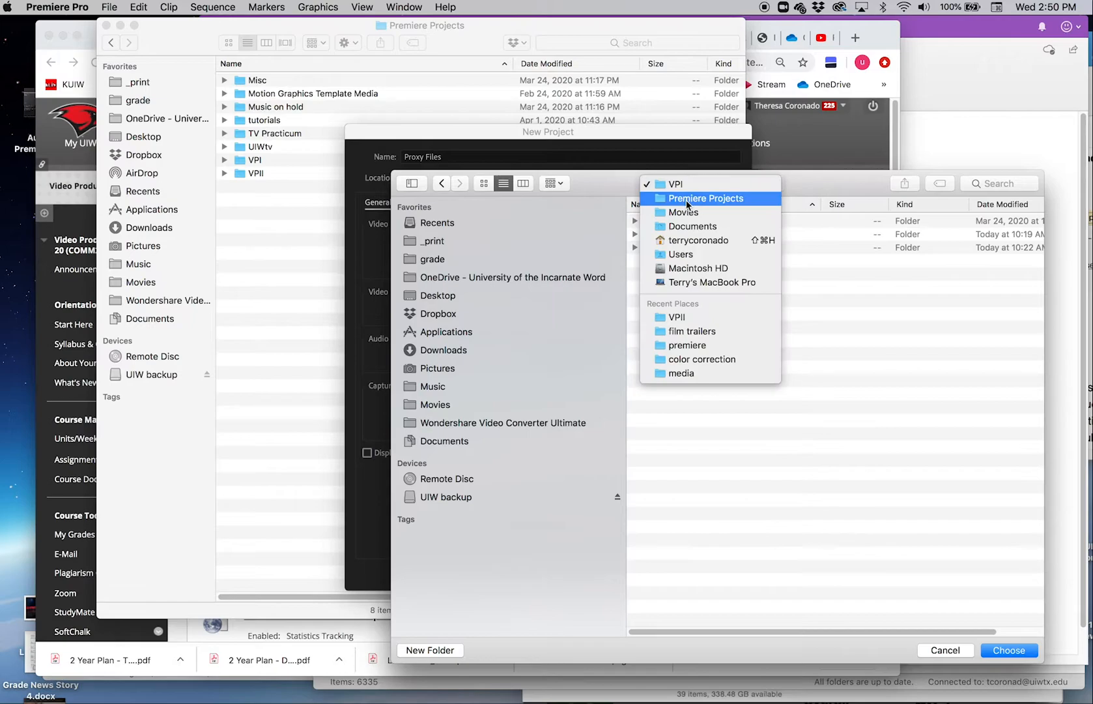
left_click(690, 197)
left_click(635, 314)
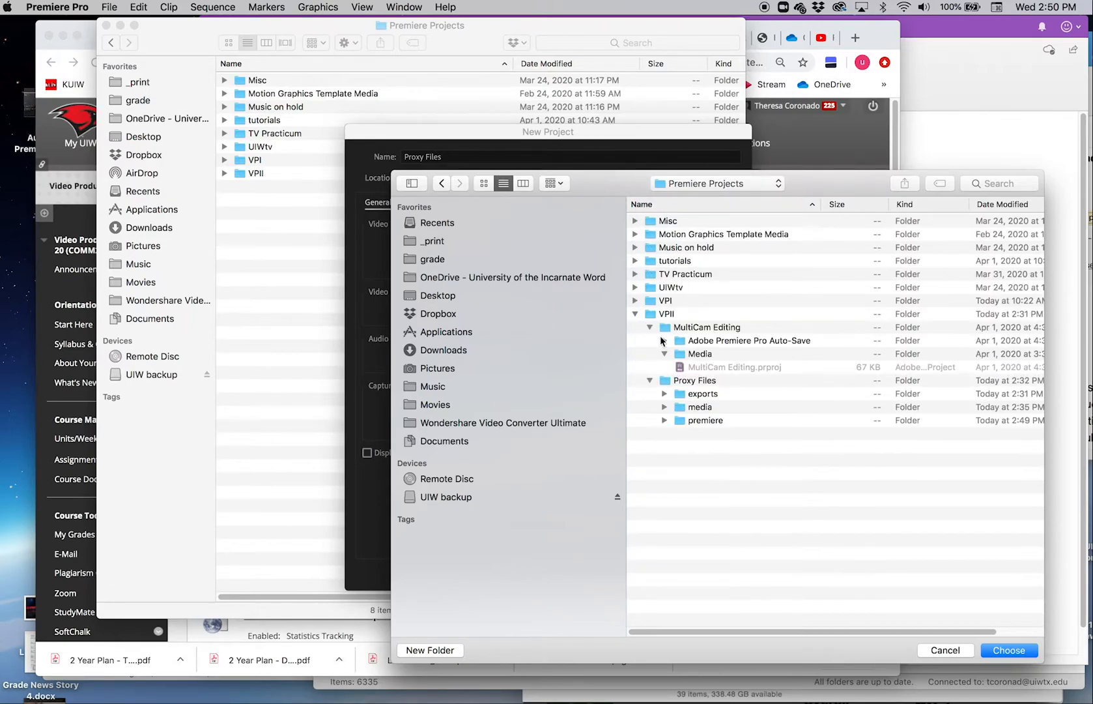
left_click(698, 420)
left_click(1030, 652)
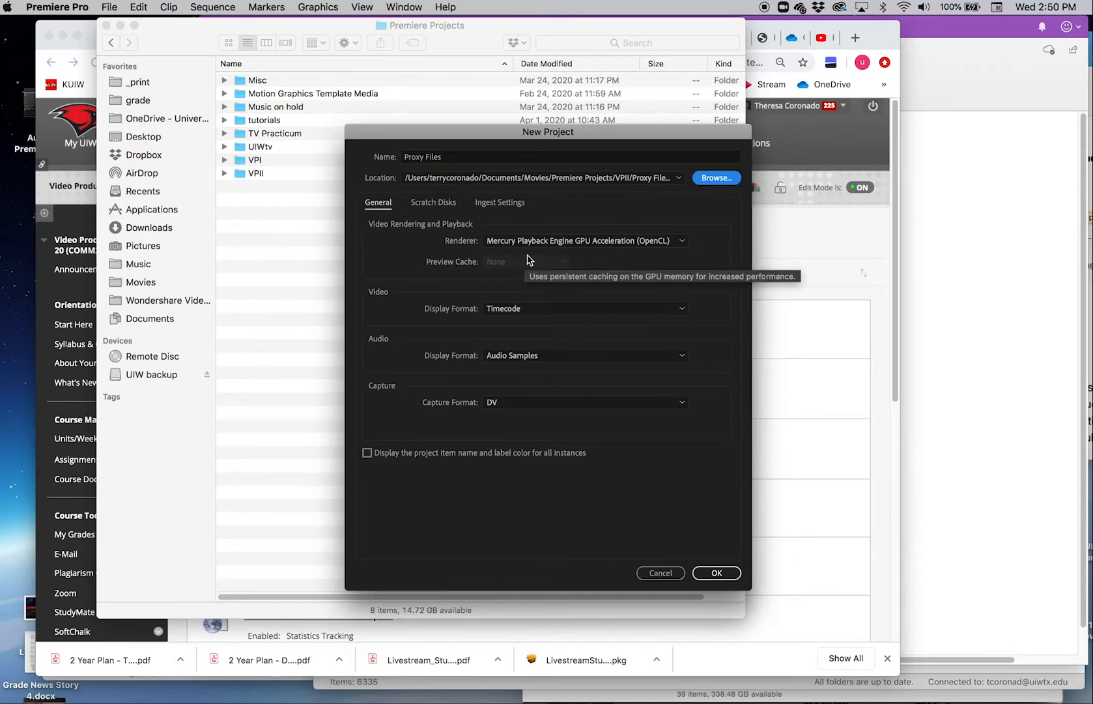
Step: Enable ingest for the new project and set it to Create Proxies
left_click(500, 205)
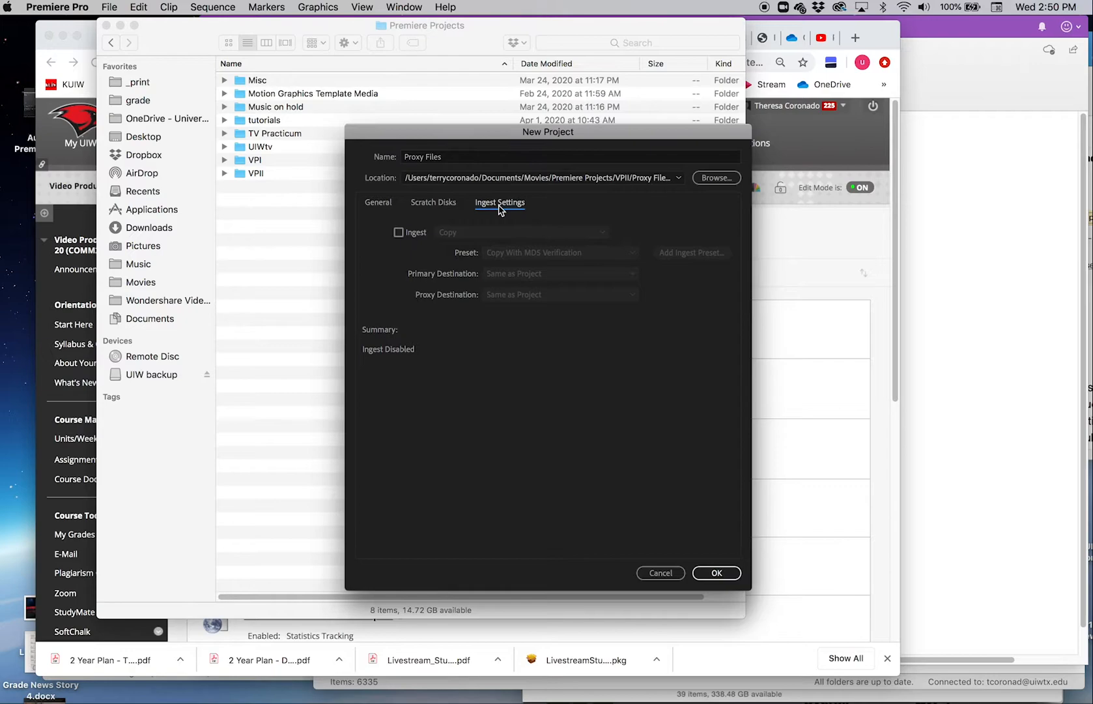
left_click(399, 233)
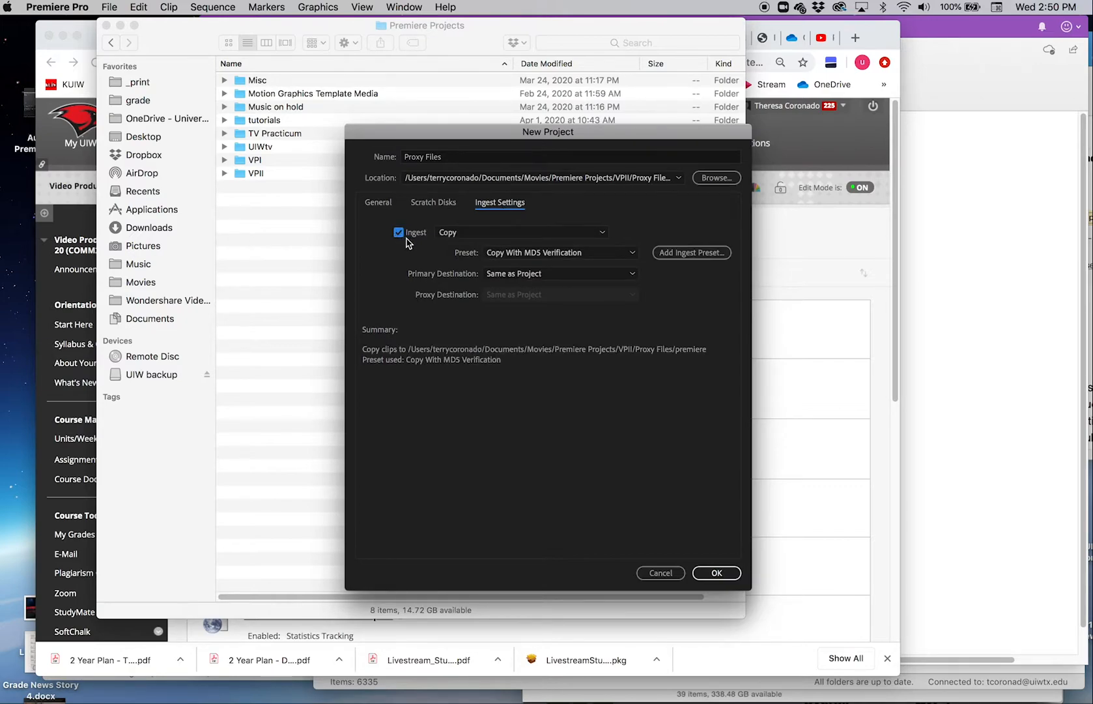
left_click(603, 235)
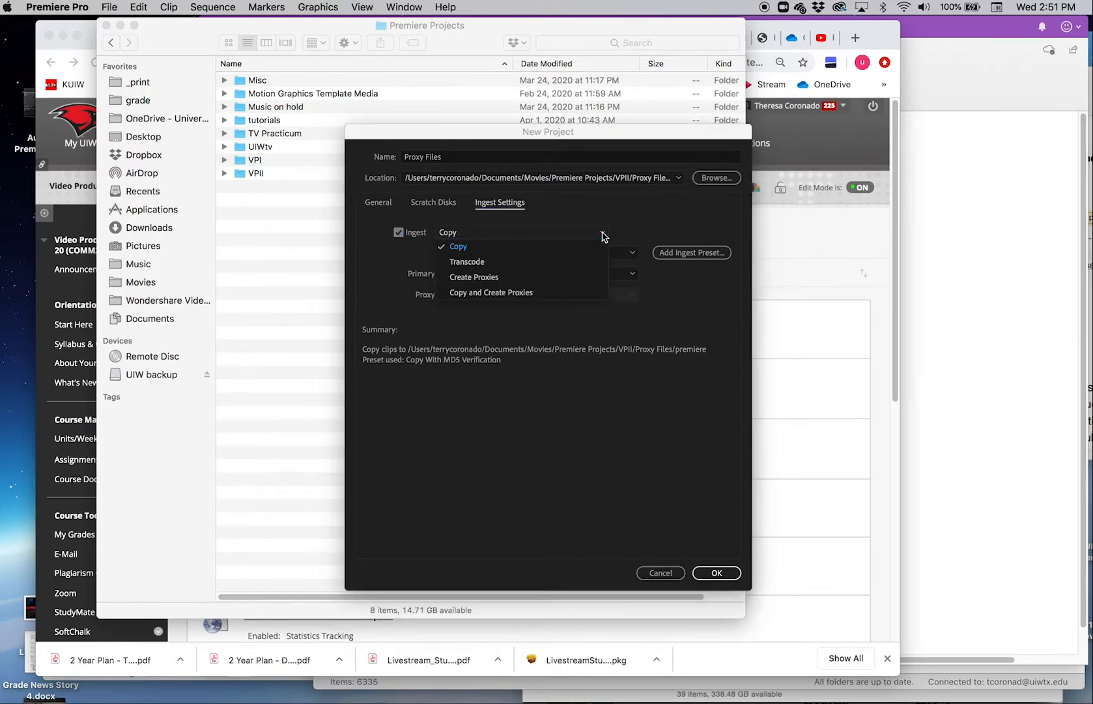
left_click(487, 279)
Step: Choose the 1280x720 H.264 proxy preset for ingest and create the project
left_click(497, 254)
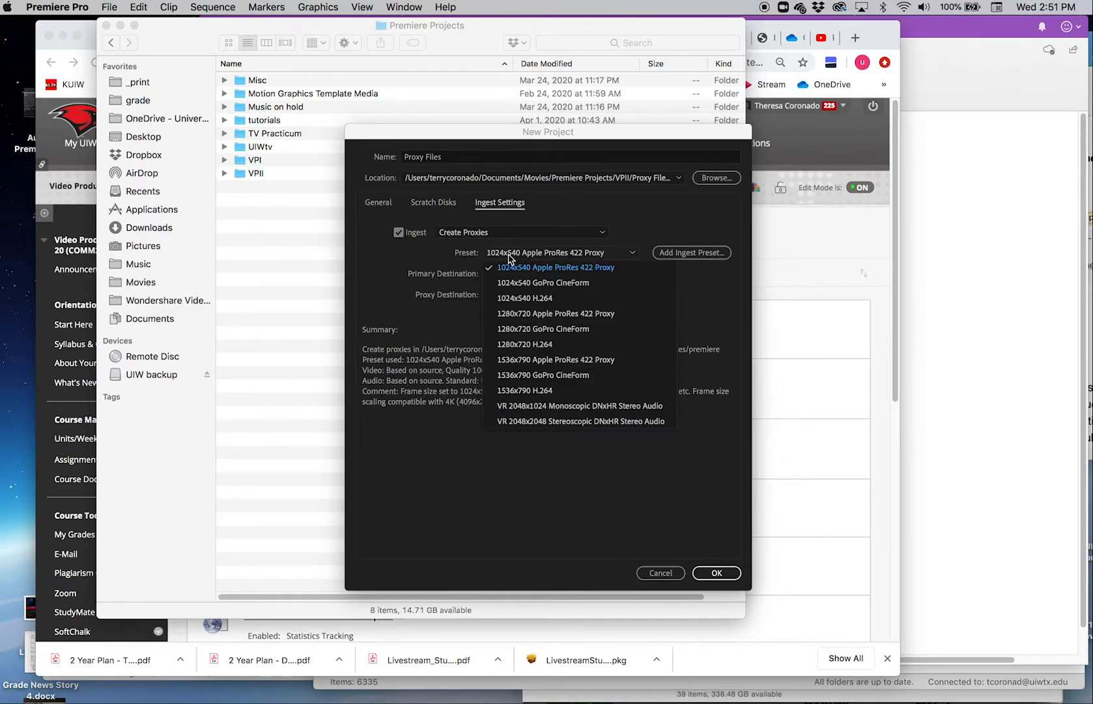
left_click(493, 264)
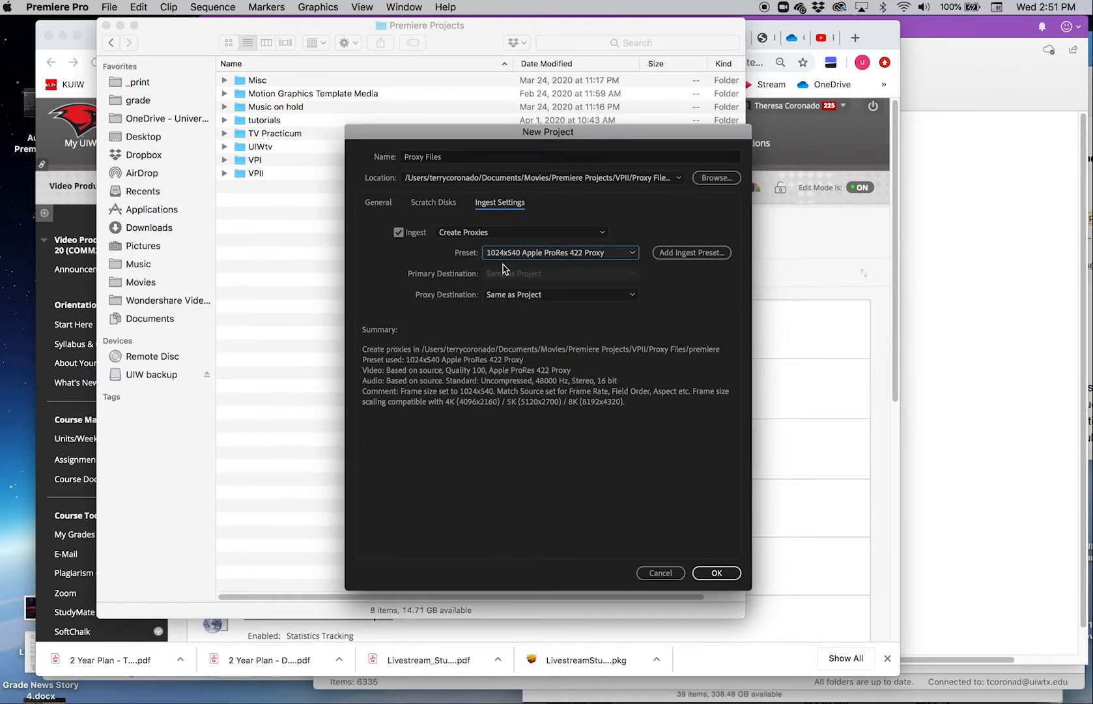
left_click(630, 254)
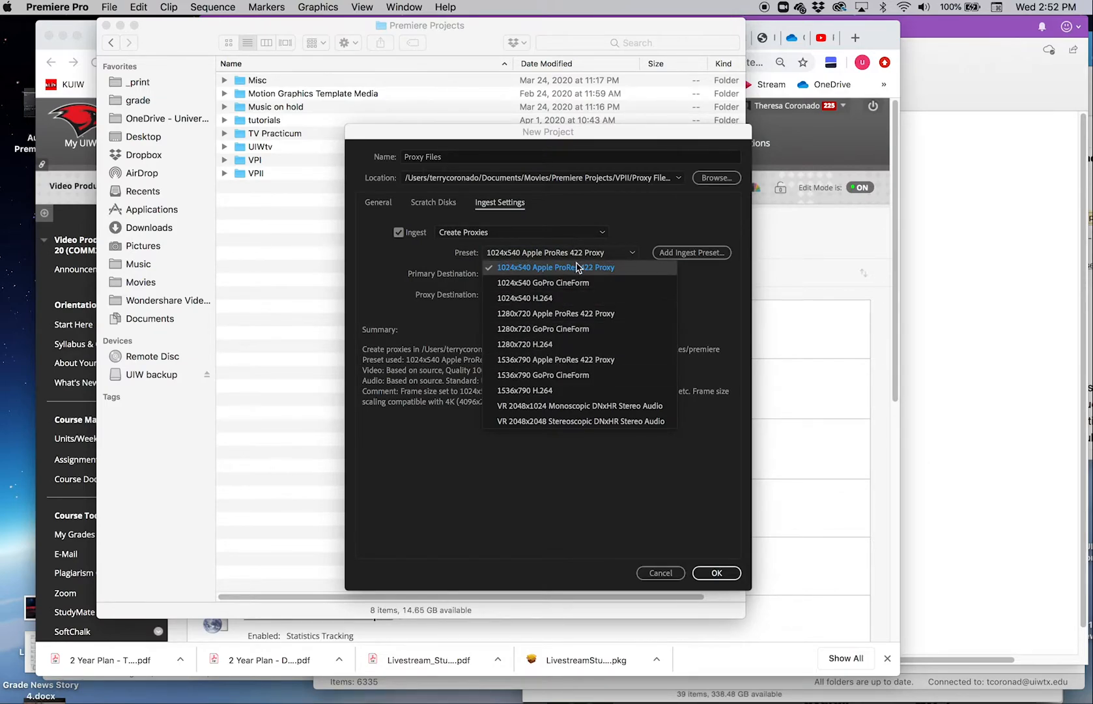
left_click(529, 344)
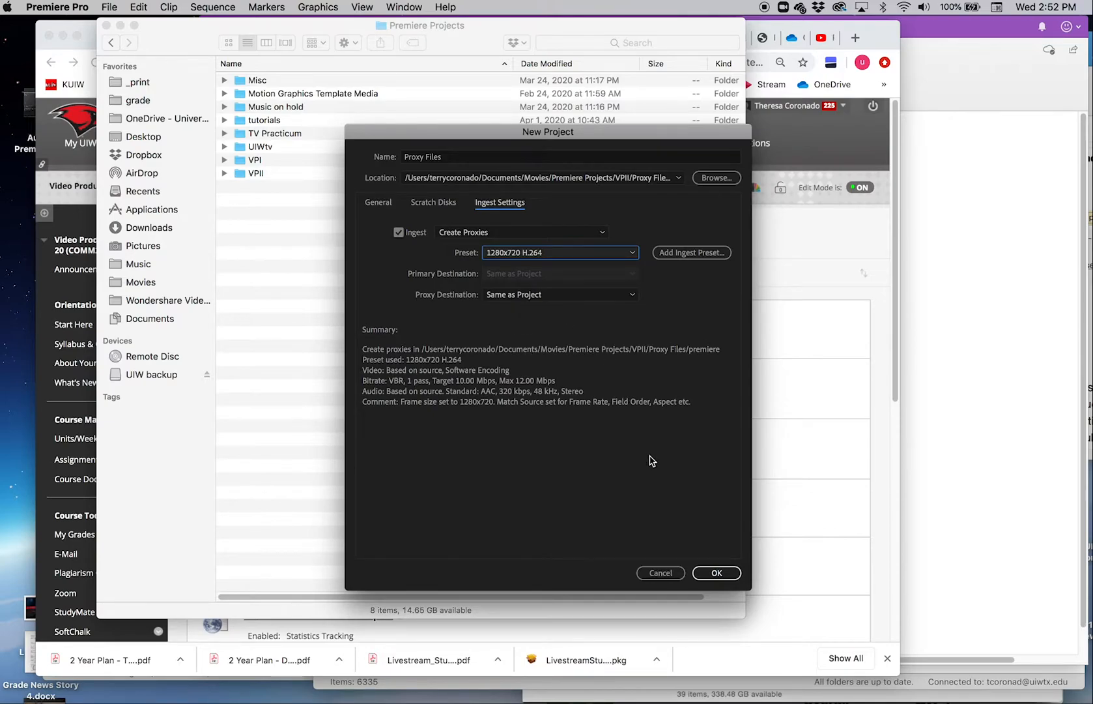
left_click(716, 572)
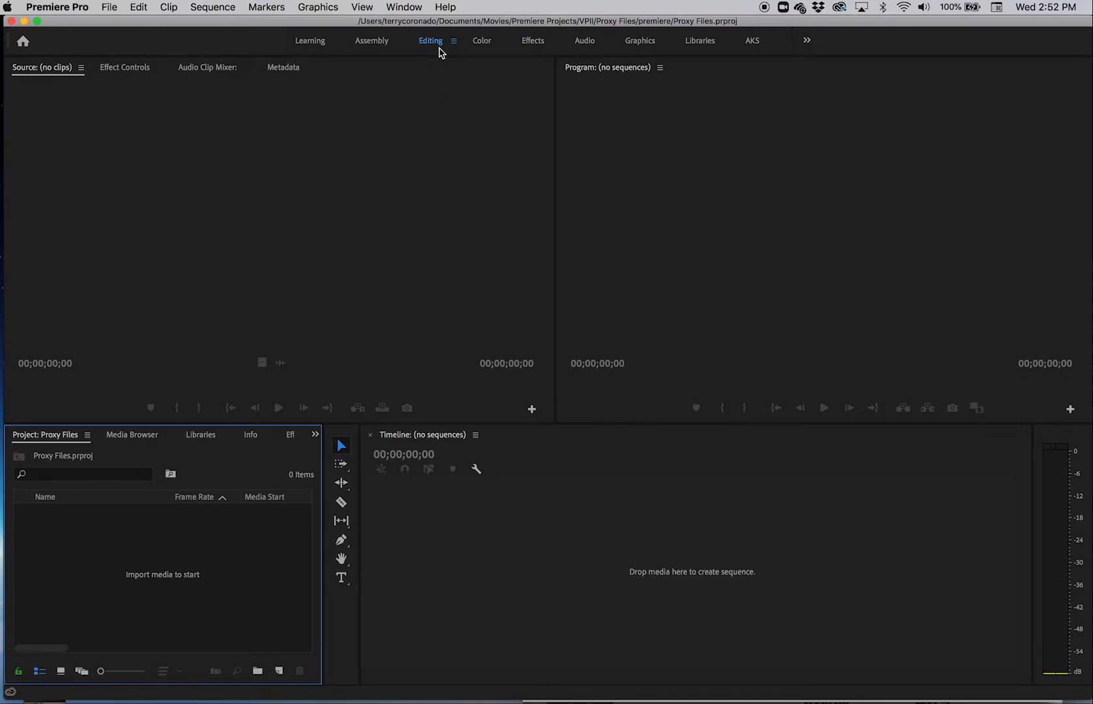
Step: In the Media Browser, open the media folder on Macintosh HD that holds the three video clips
left_click(404, 8)
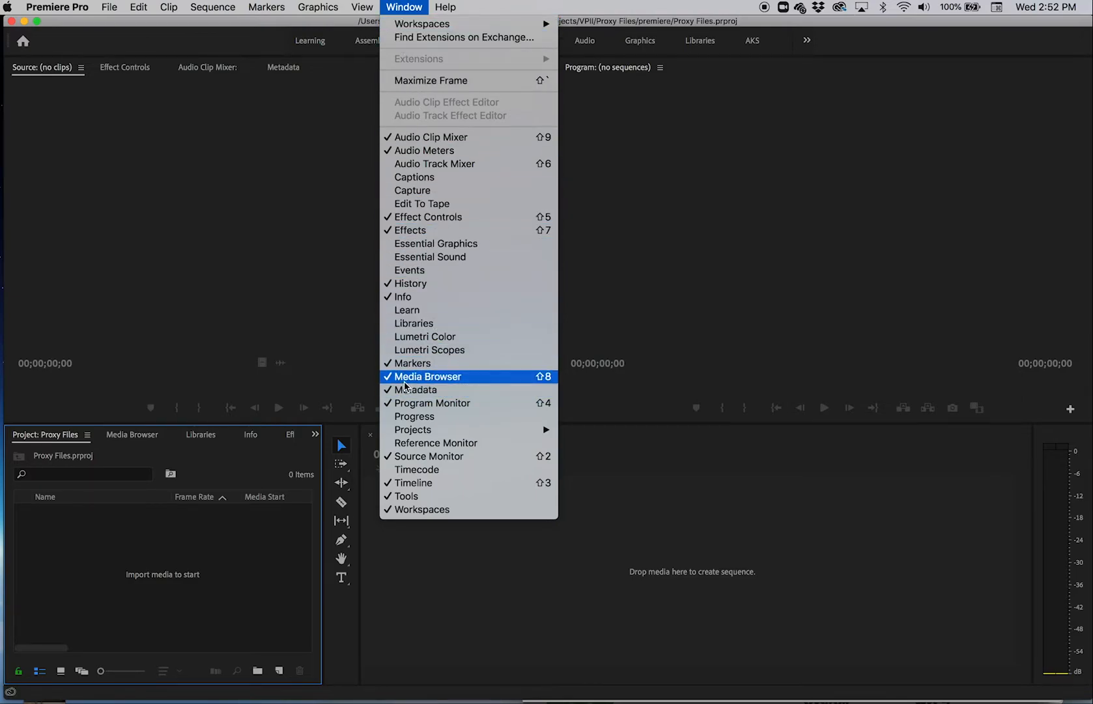
left_click(109, 503)
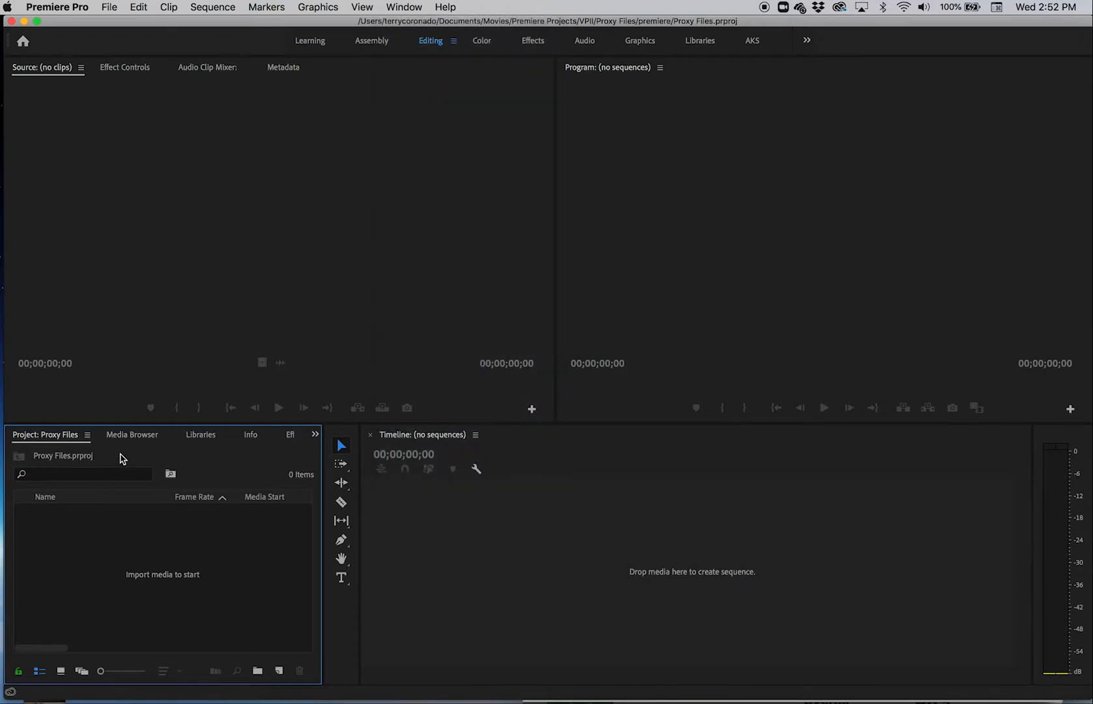
left_click(127, 436)
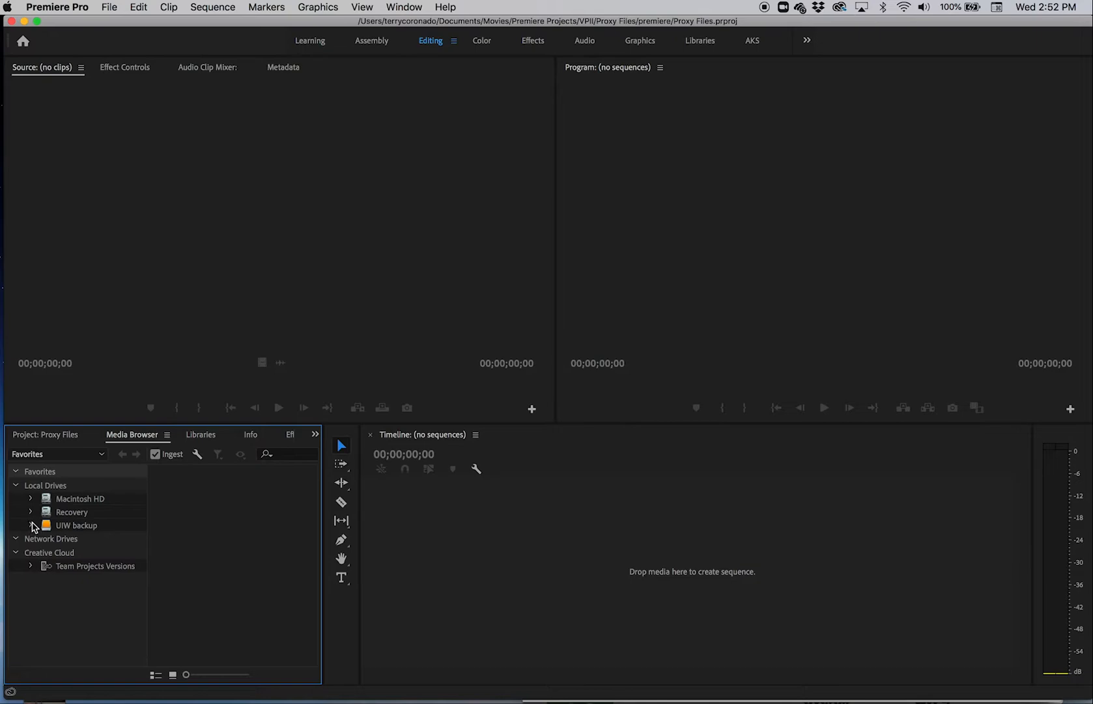
left_click(30, 497)
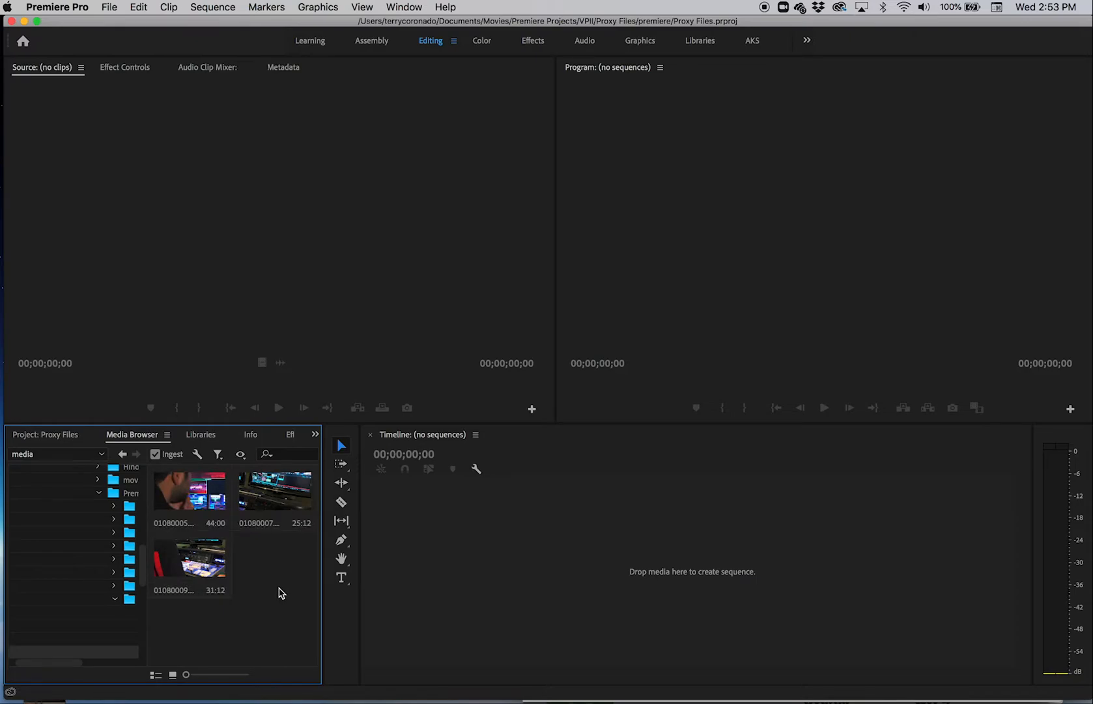
Step: Import 01080005.MOV, 01080007.MOV and 01080009.MOV from the media folder into the project
key("super+a")
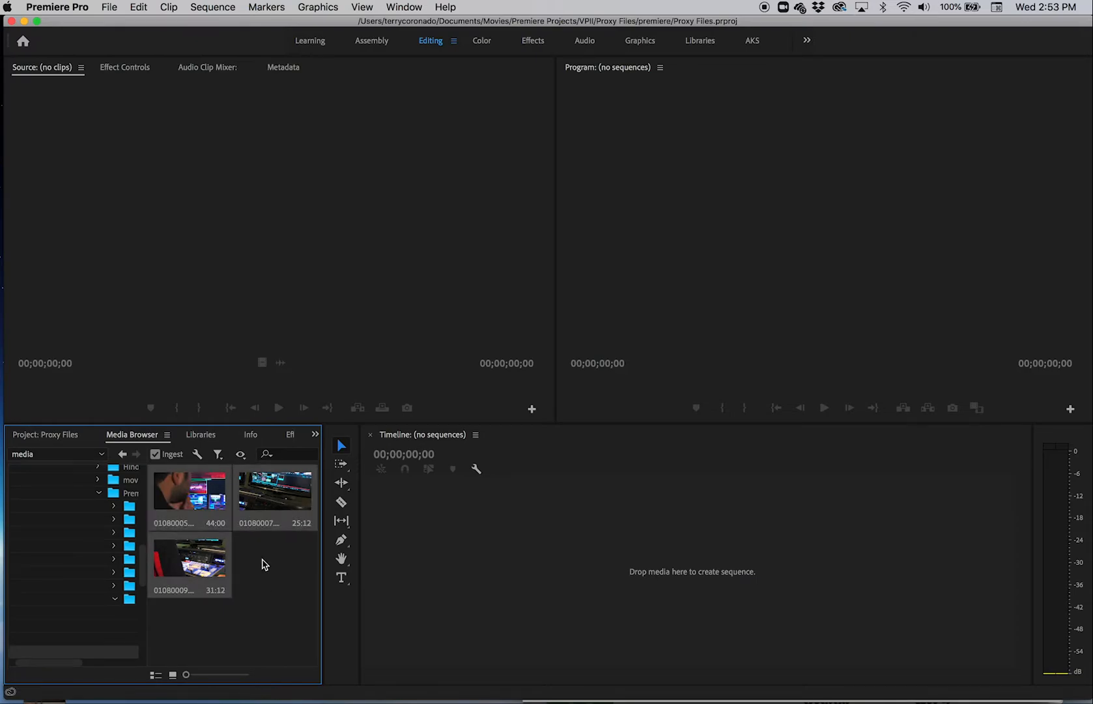
left_click(283, 600)
left_click_drag(292, 633, 202, 508)
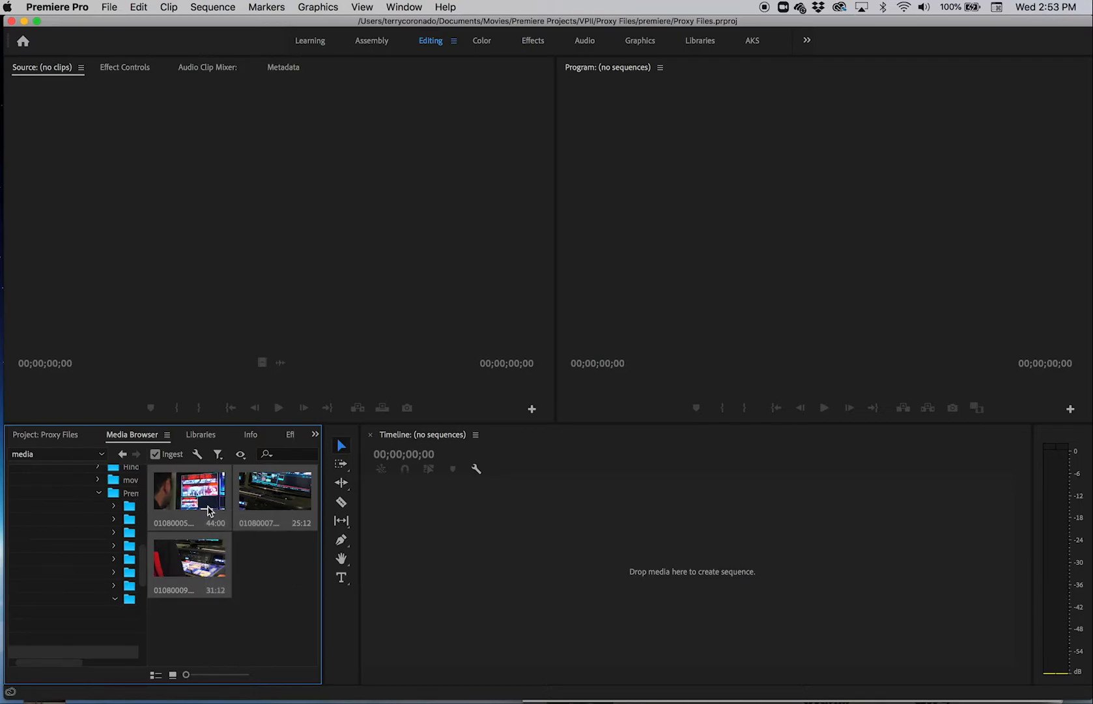
right_click(209, 507)
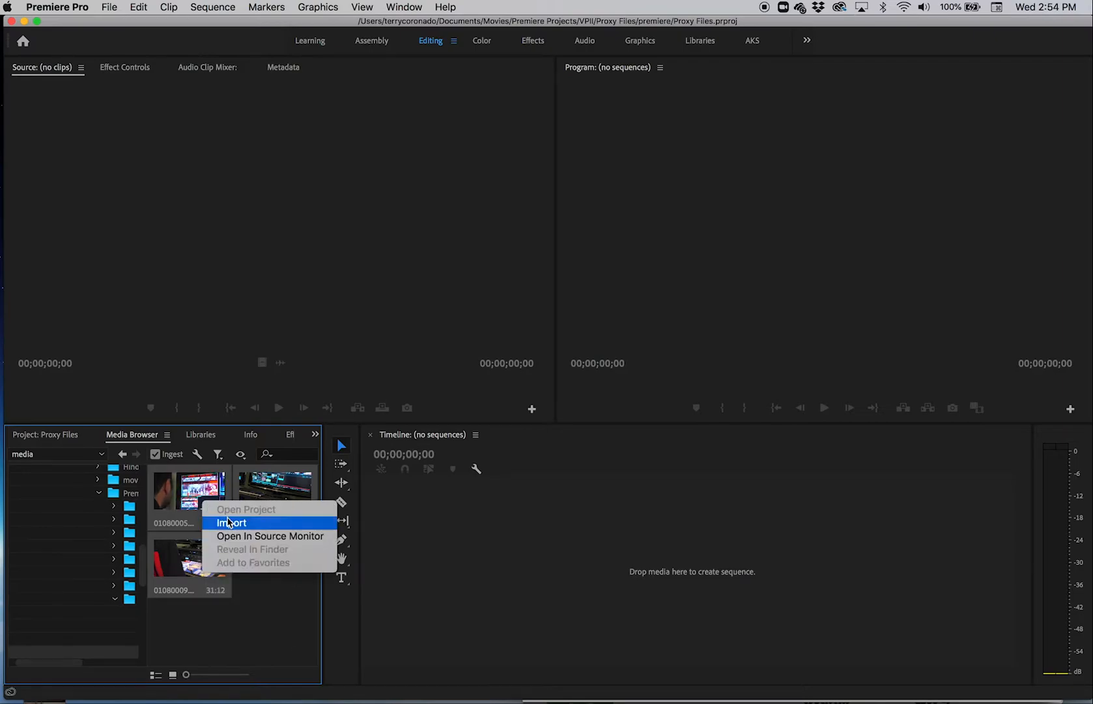
left_click(231, 523)
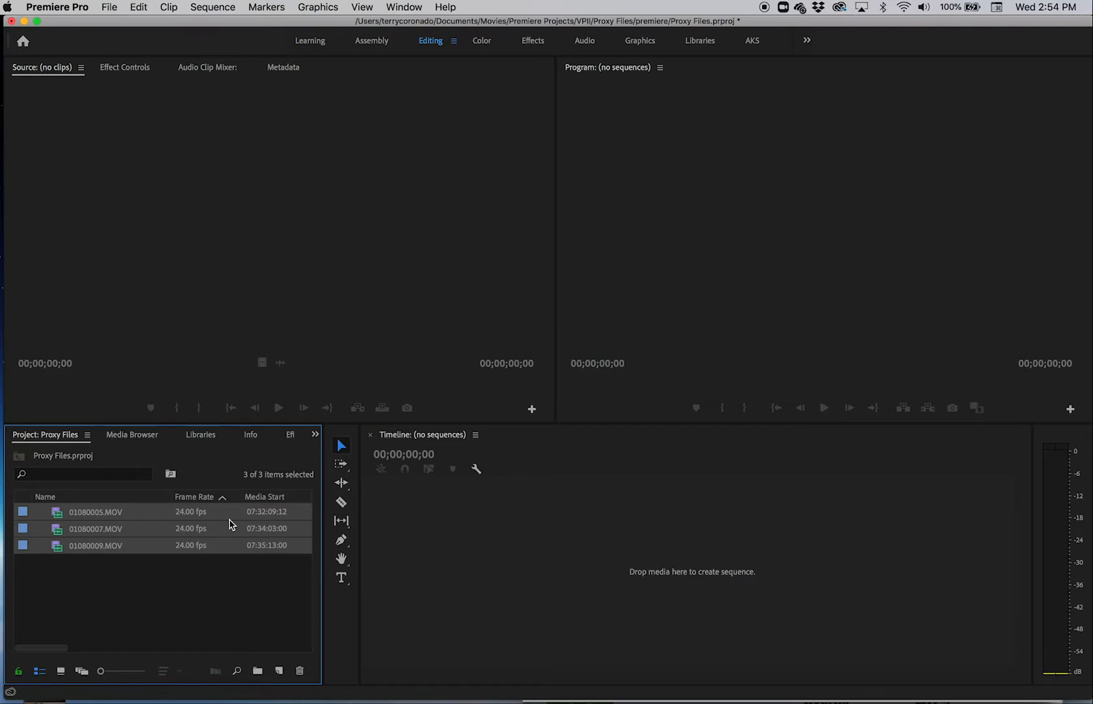
Step: Switch to Media Encoder to check the proxy encoding queue, minimize it and return to the Premiere Pro project
key("super+Tab")
key("super+Tab")
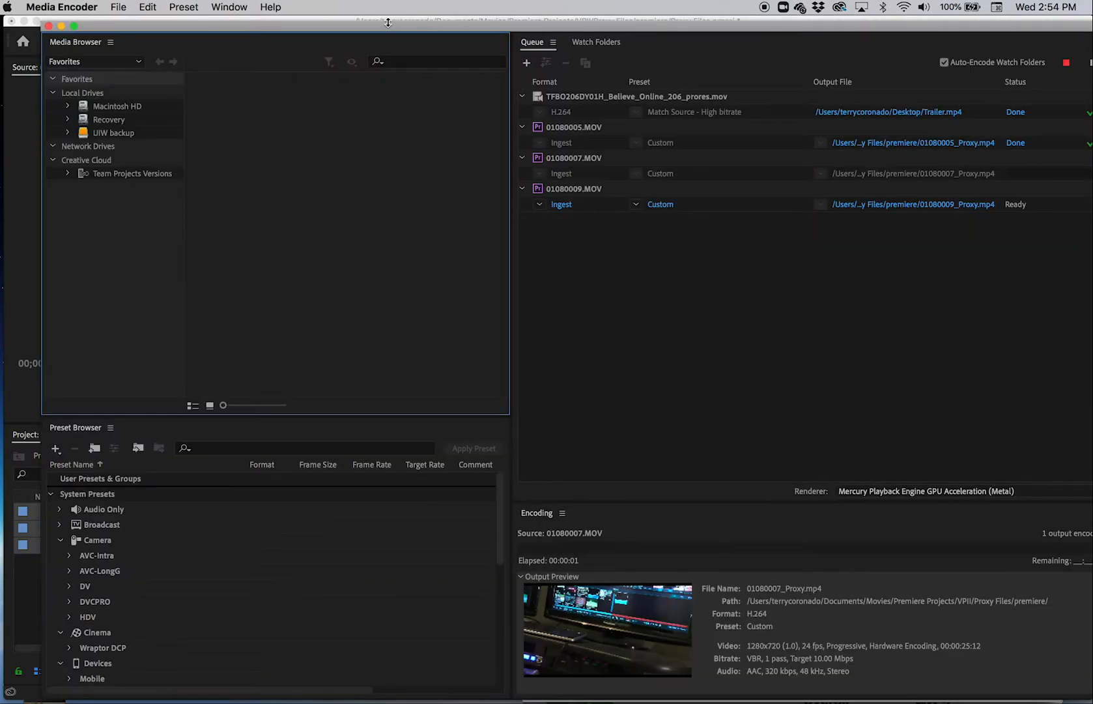
left_click_drag(365, 26, 316, 15)
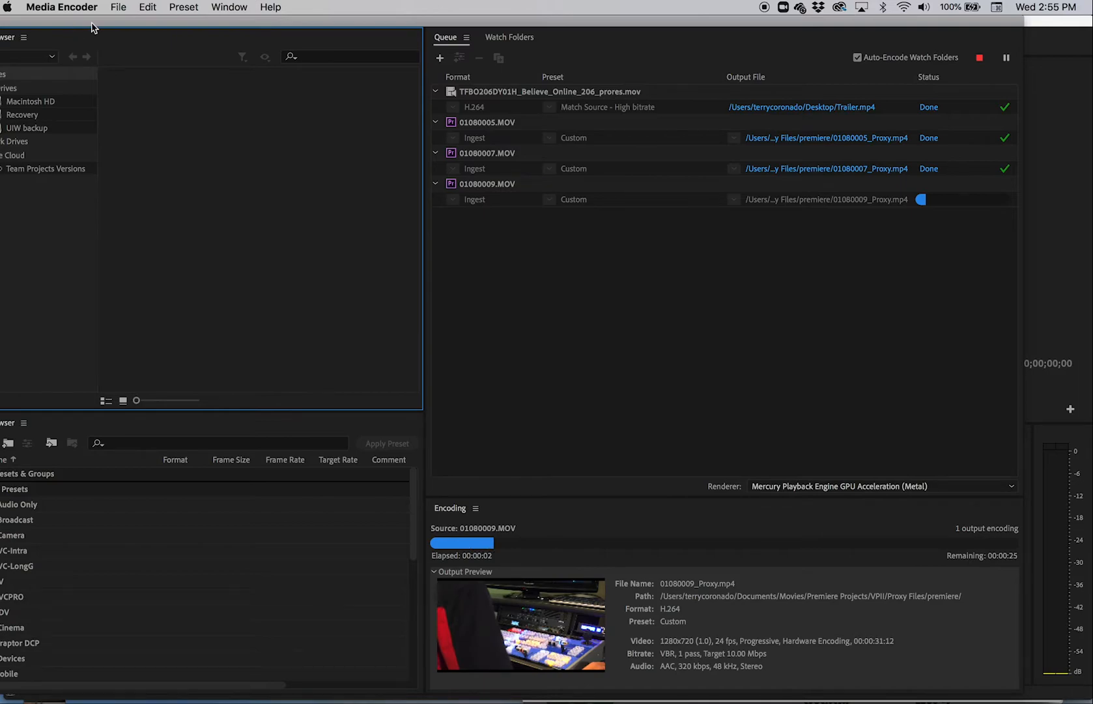
left_click_drag(33, 22, 118, 26)
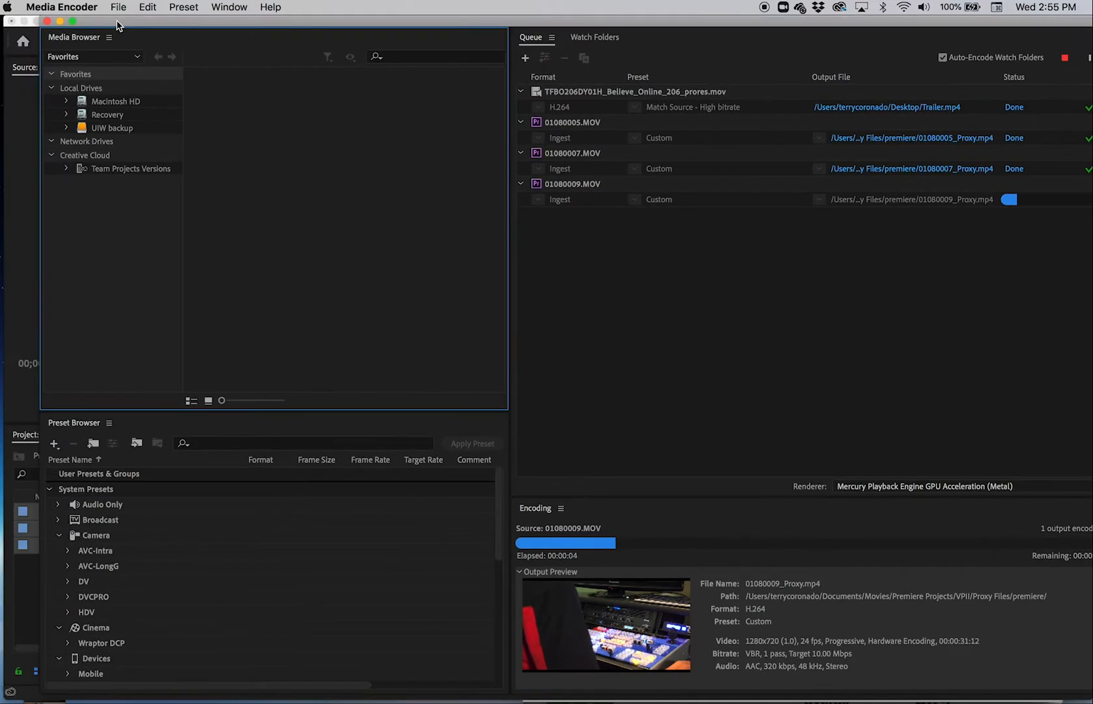
left_click(60, 22)
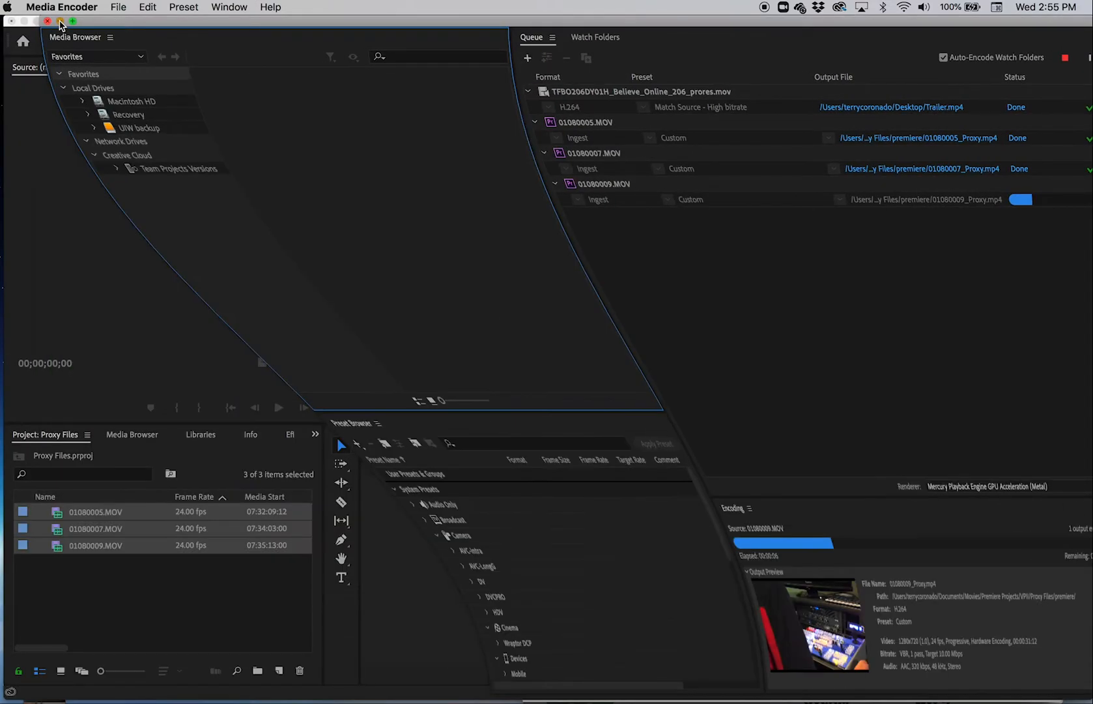
left_click(147, 557)
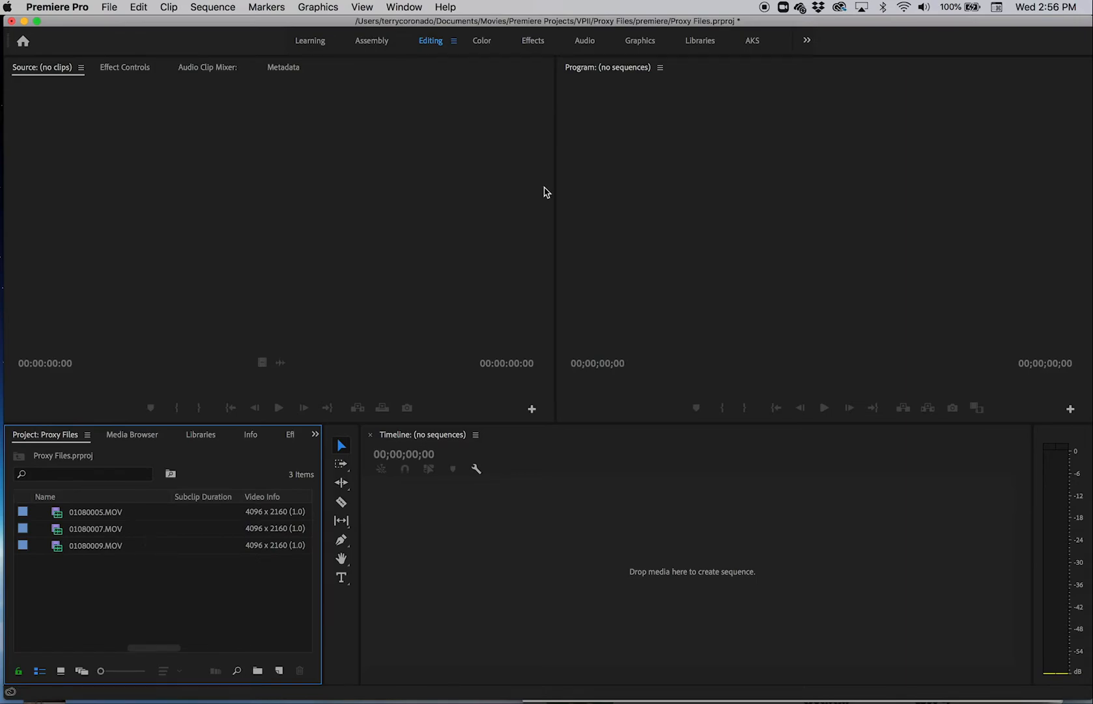
Step: Add the Toggle Proxies control to the Source monitor's transport controls
left_click(462, 415)
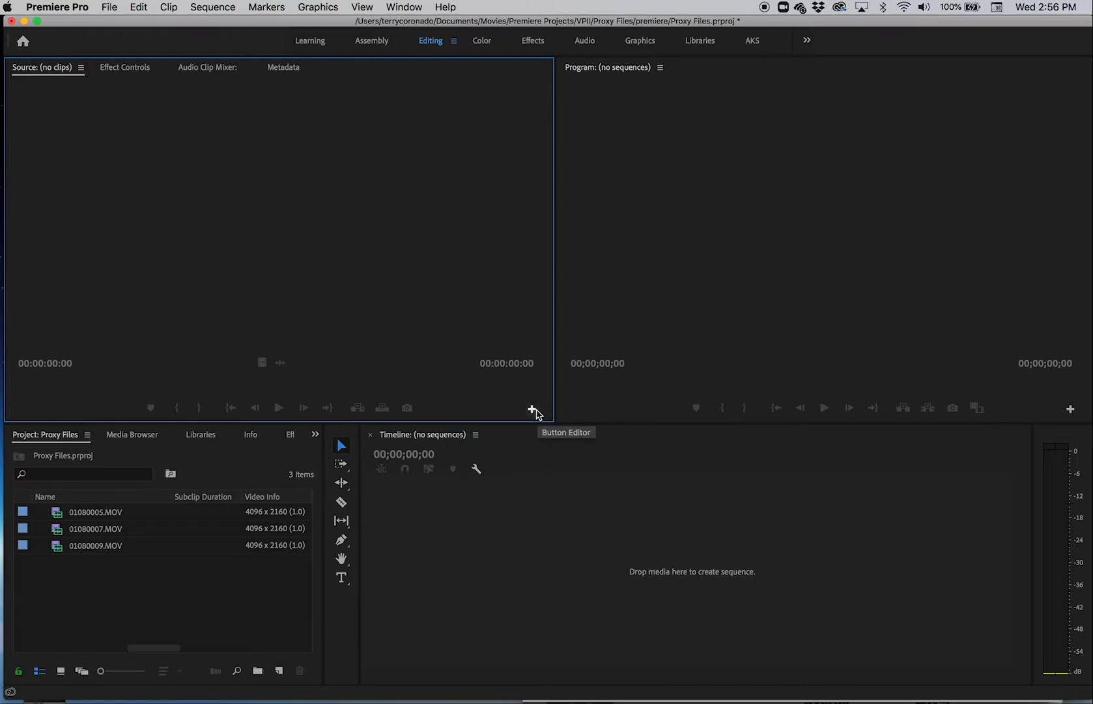
left_click(532, 410)
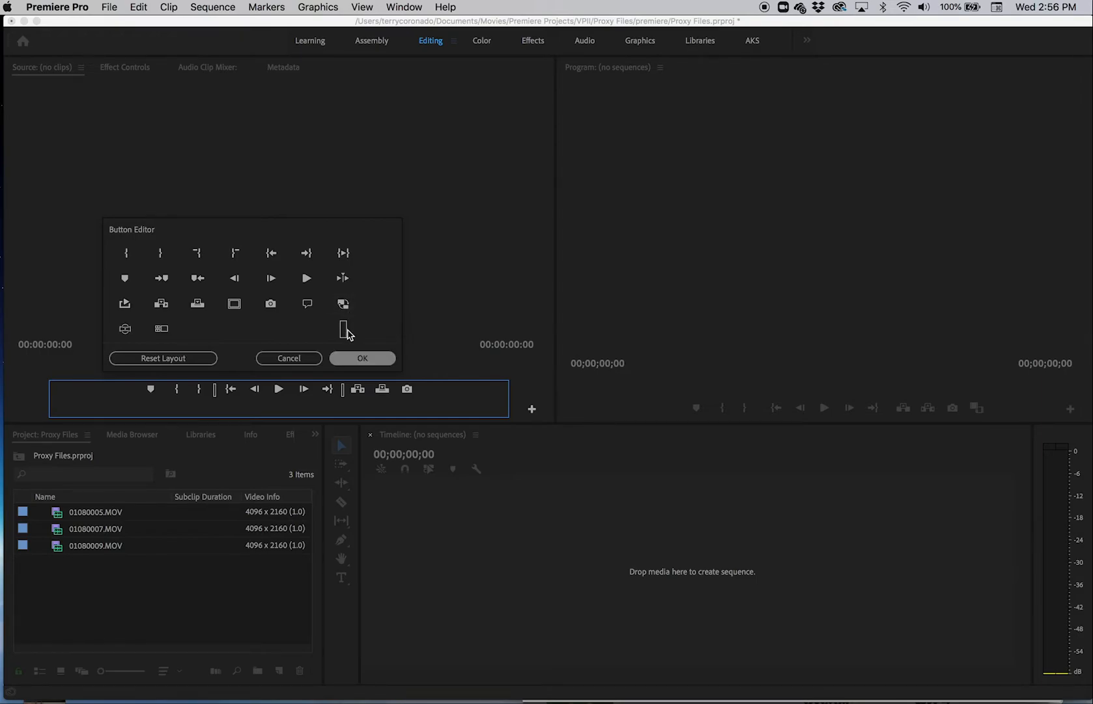
left_click_drag(345, 309, 444, 421)
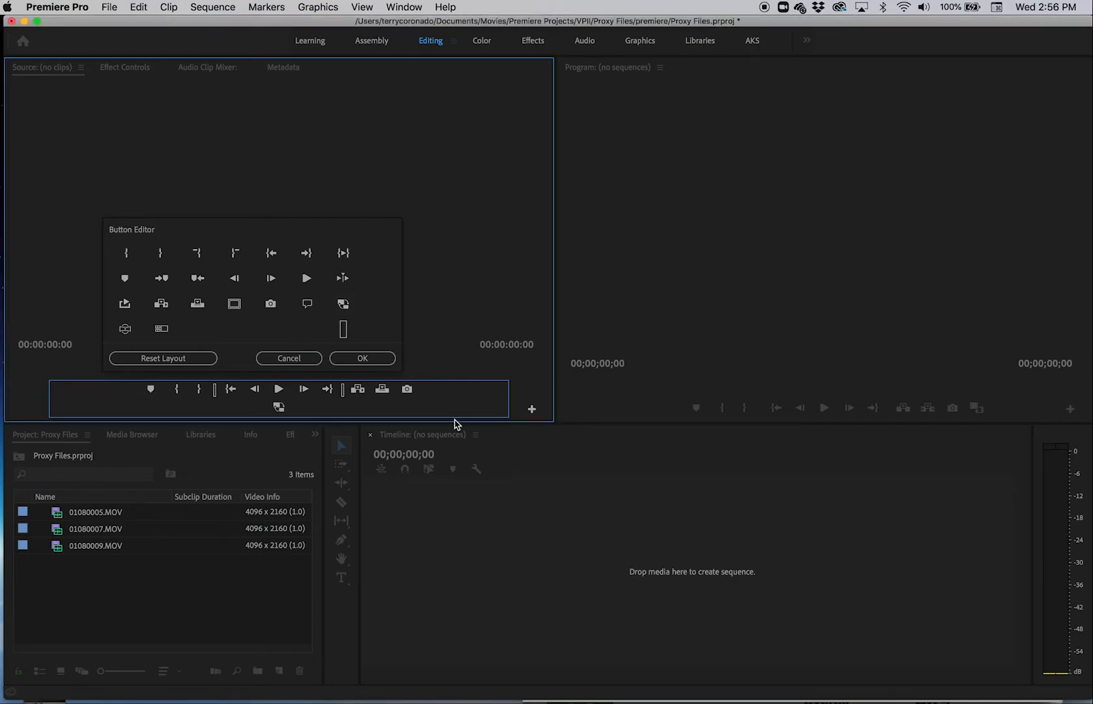
left_click(345, 359)
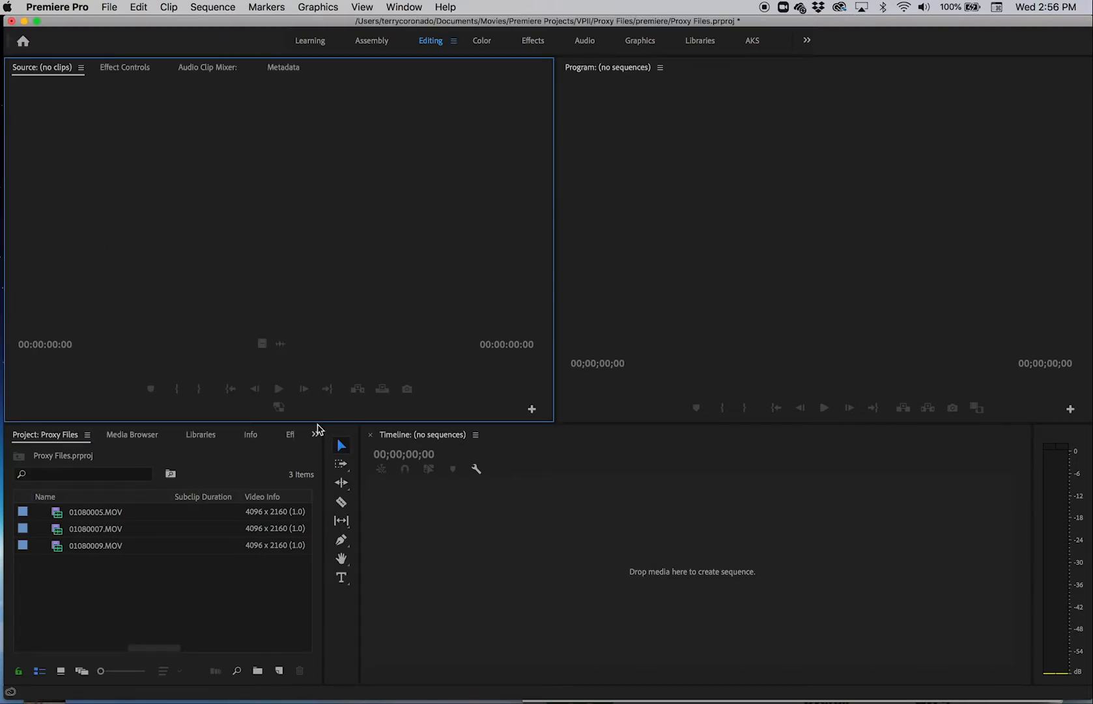
left_click(281, 407)
Step: Add the Toggle Proxies control to the Program monitor's transport controls
left_click(938, 363)
left_click(1071, 409)
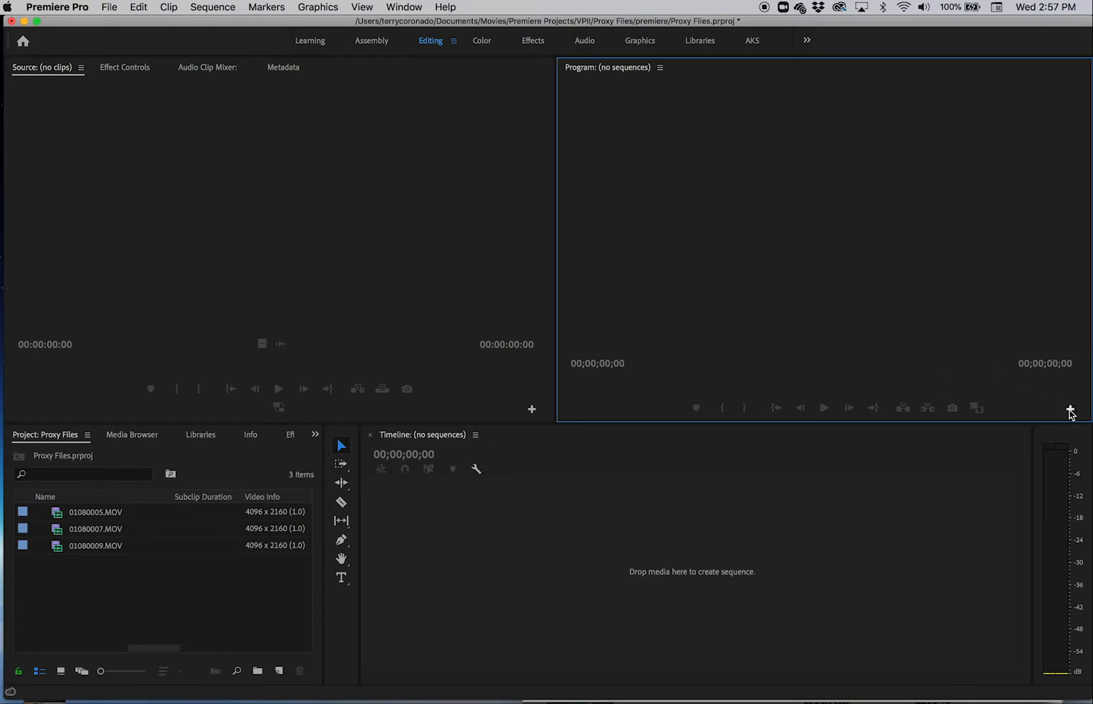
key("Escape")
left_click(1070, 410)
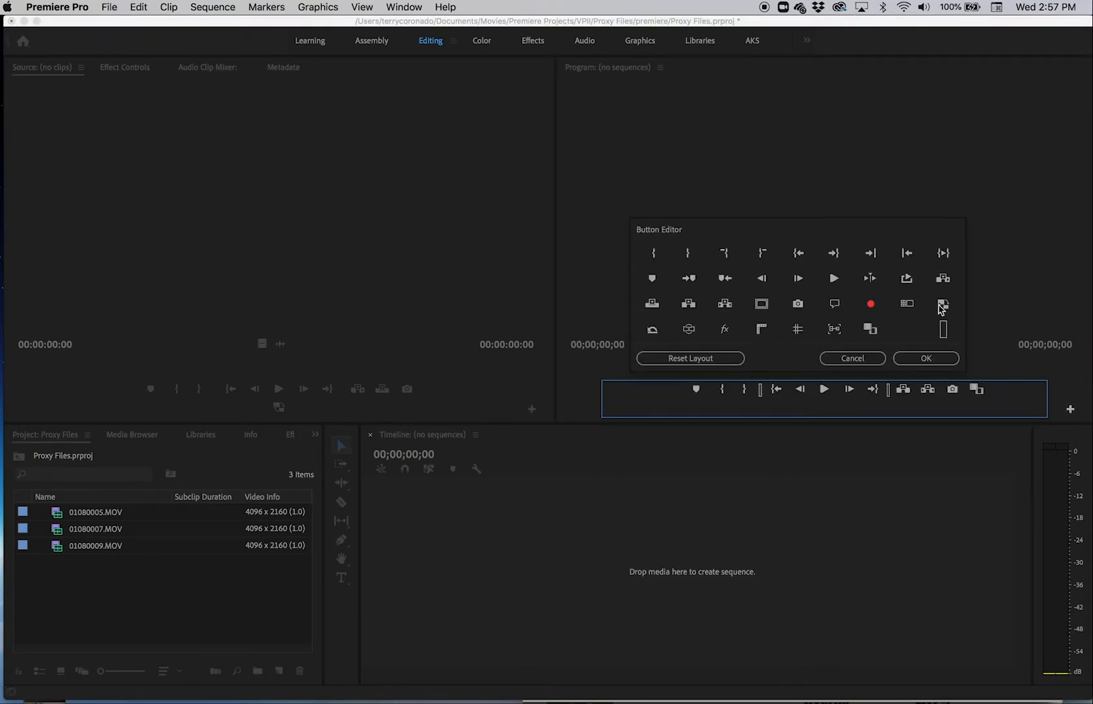
left_click_drag(943, 304, 896, 407)
left_click(926, 358)
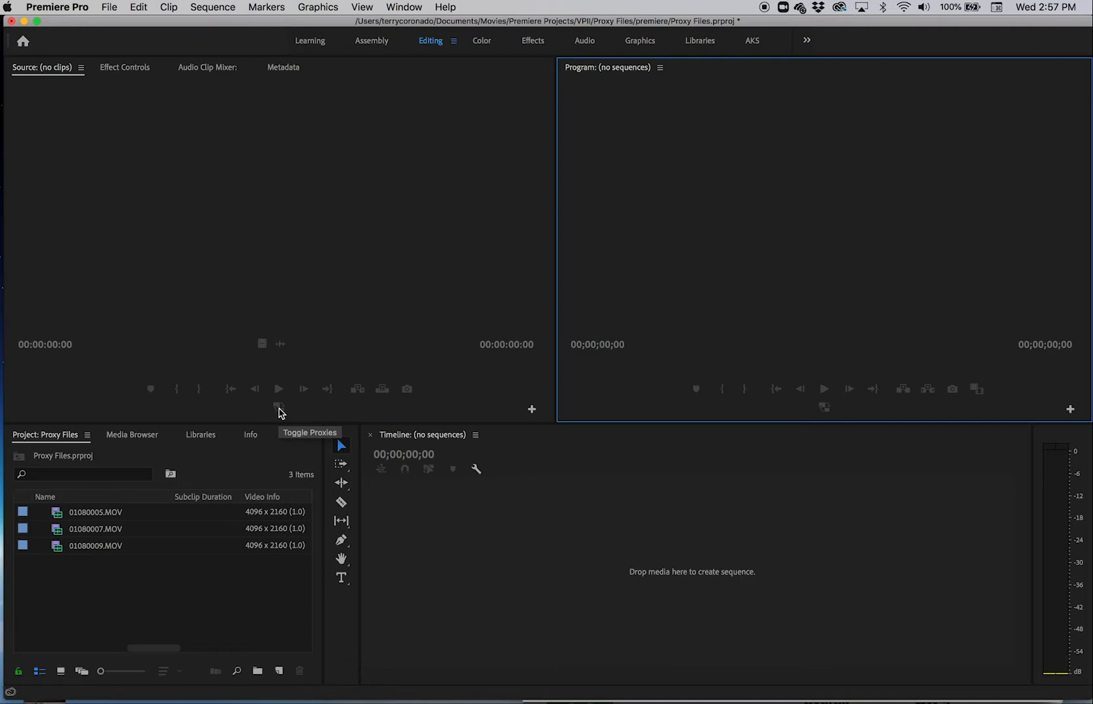
Step: Open 01080005.MOV in the Source monitor and turn on proxy playback
left_click(98, 515)
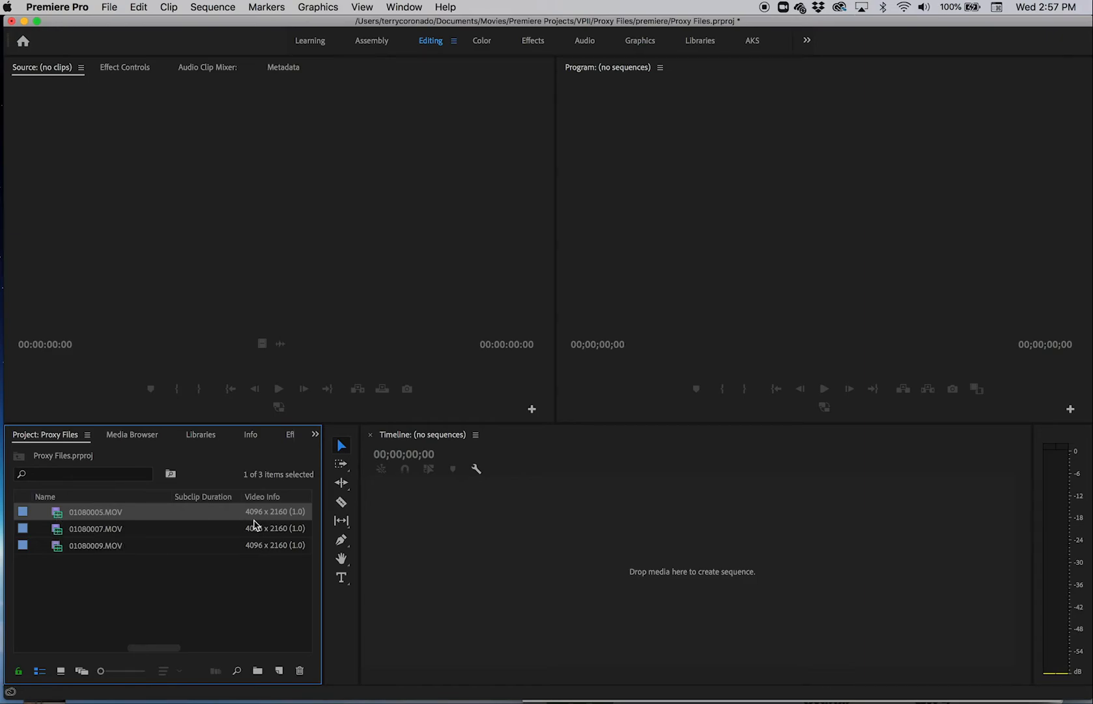
double_click(57, 518)
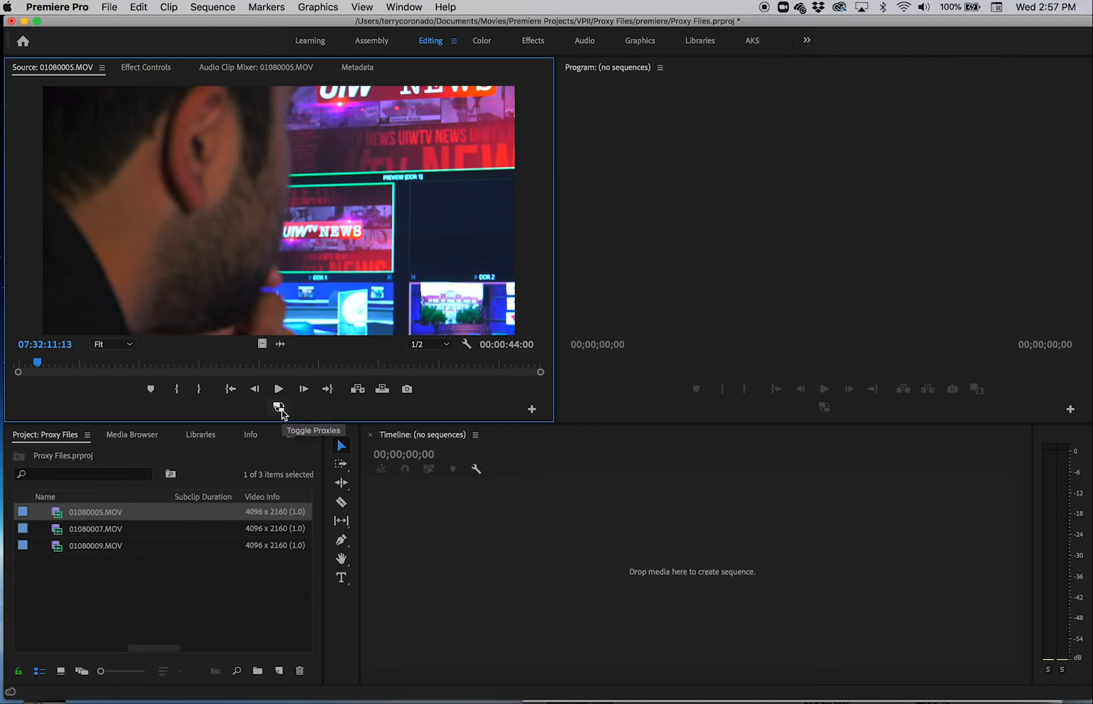
left_click(280, 408)
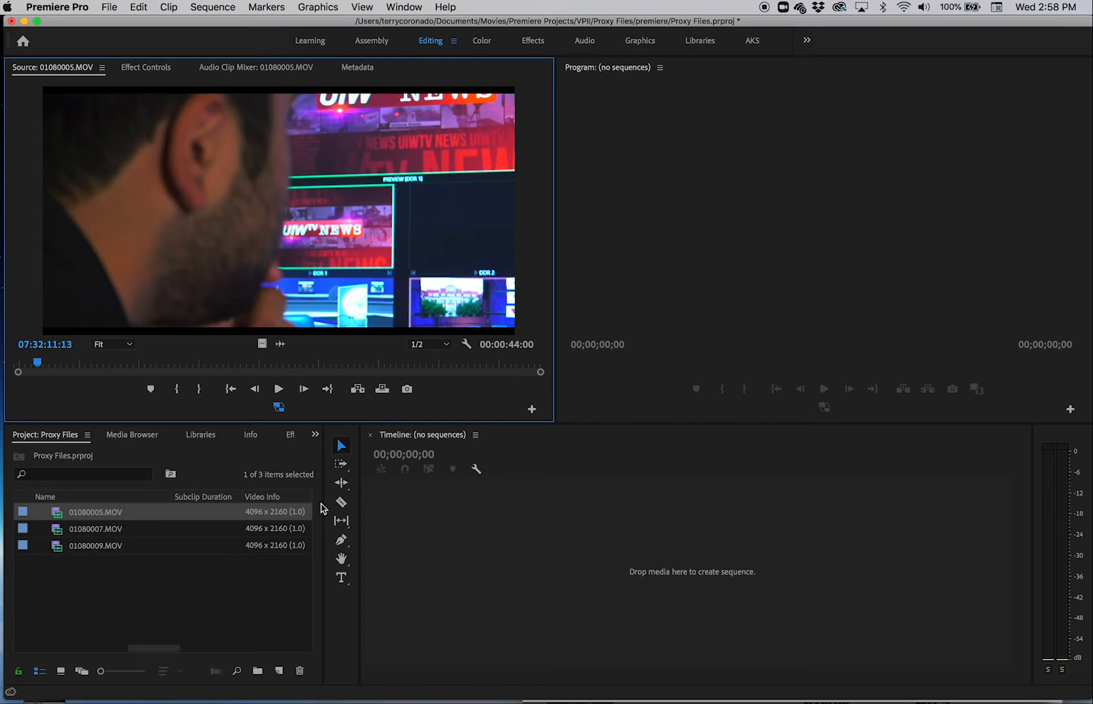
Step: Mark a range of 00:00:06:01 in 01080005.MOV, with the out point at 07:32:30:01
left_click(79, 366)
left_click_drag(80, 366, 188, 366)
key("i")
left_click(261, 366)
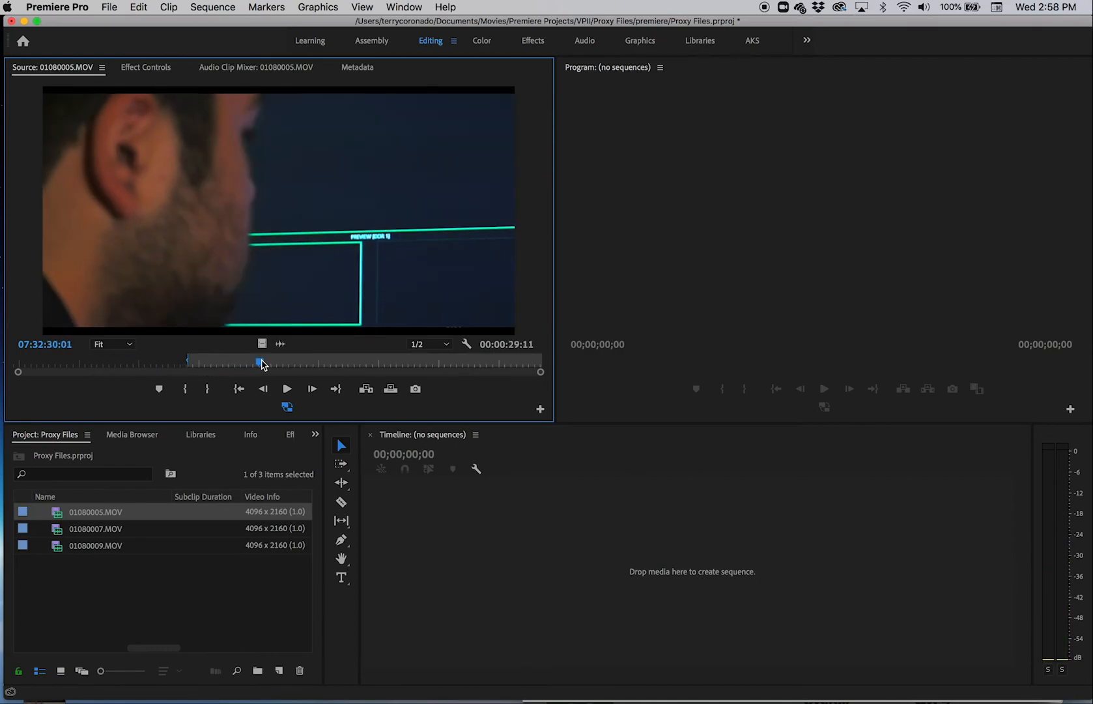
key("o")
key("alt+o")
key("o")
Step: Create a sequence from the marked part of 01080005.MOV and rename the sequence as comm arts video
left_click_drag(276, 290, 512, 566)
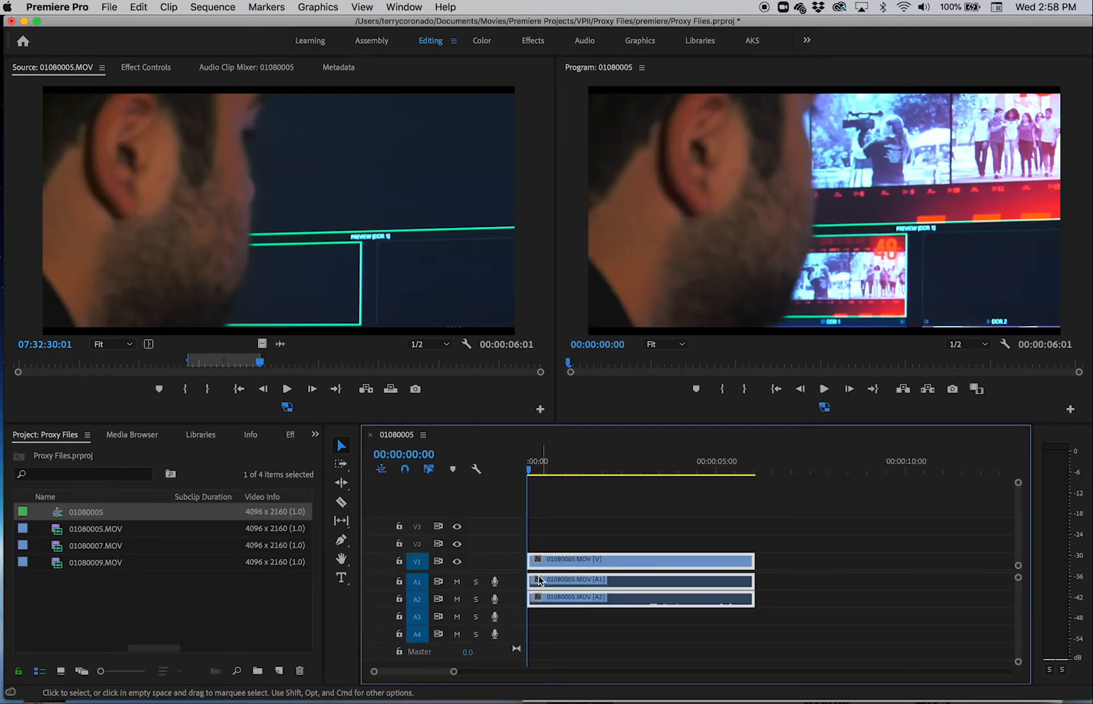
left_click(90, 512)
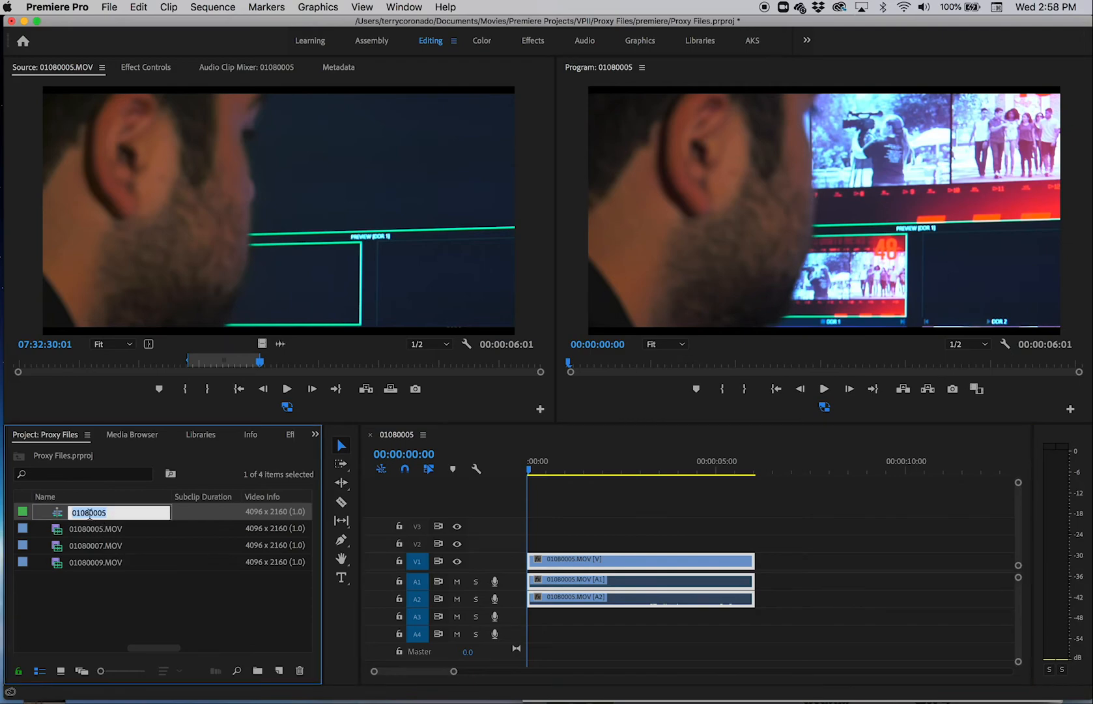
type("comm arts video")
key("Tab")
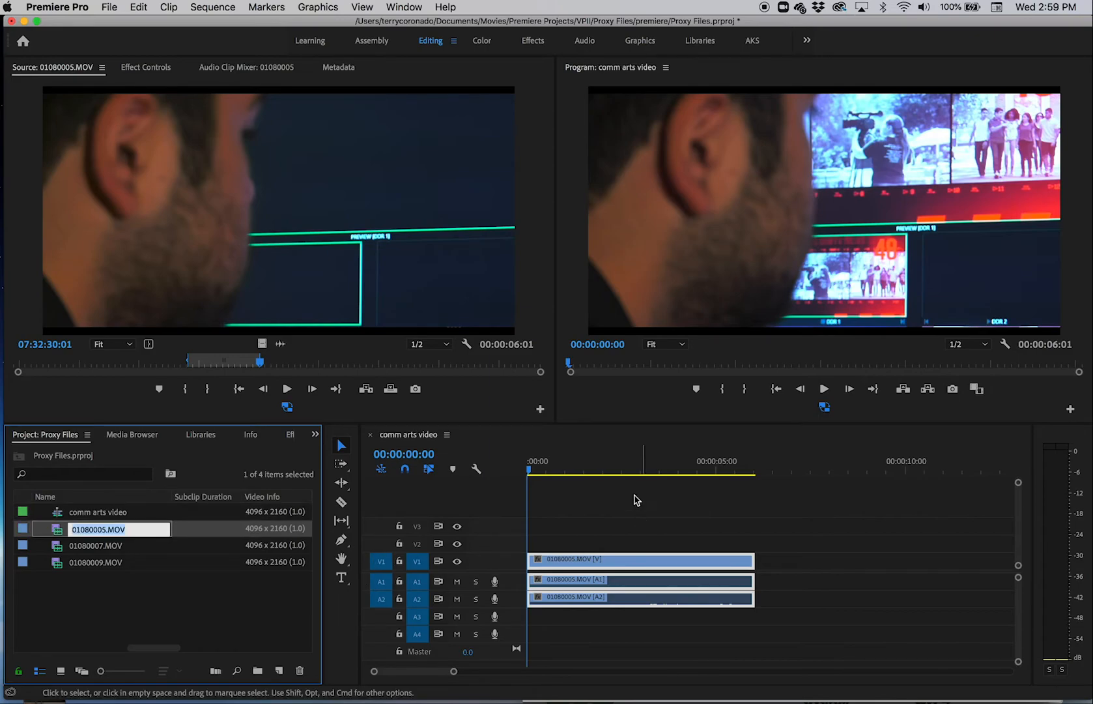
Step: Play the comm arts video sequence from about 00:00:01:01 and scrub back to 00:00:02:20 to check its playback
left_click_drag(529, 469, 569, 477)
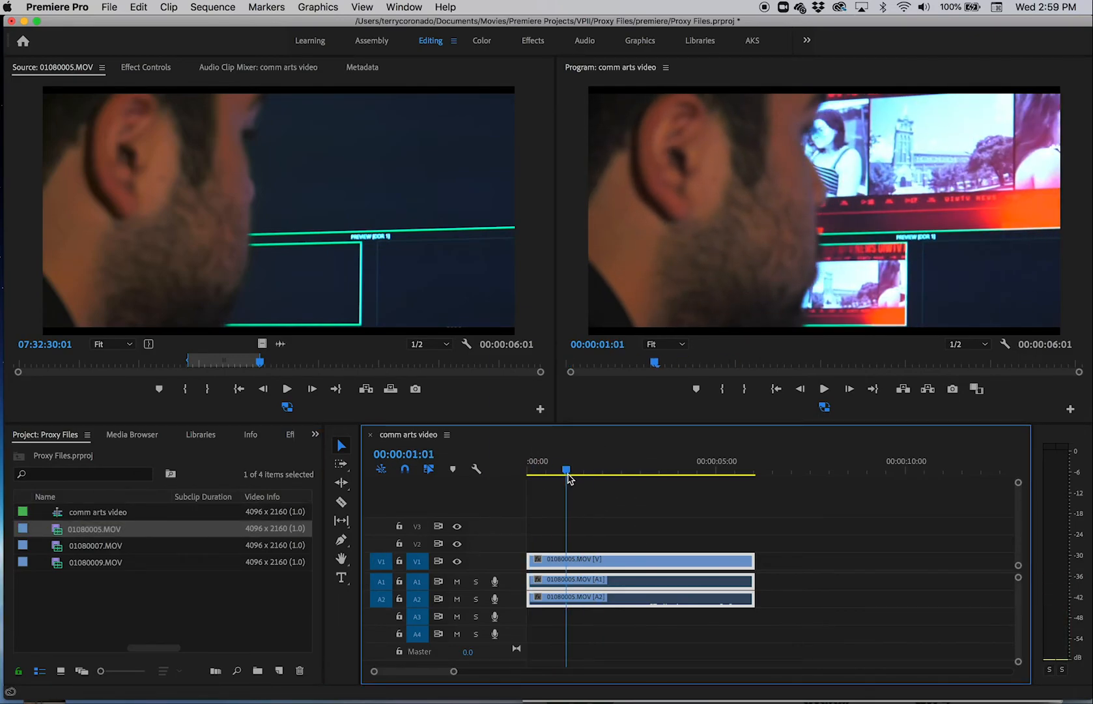
key("space")
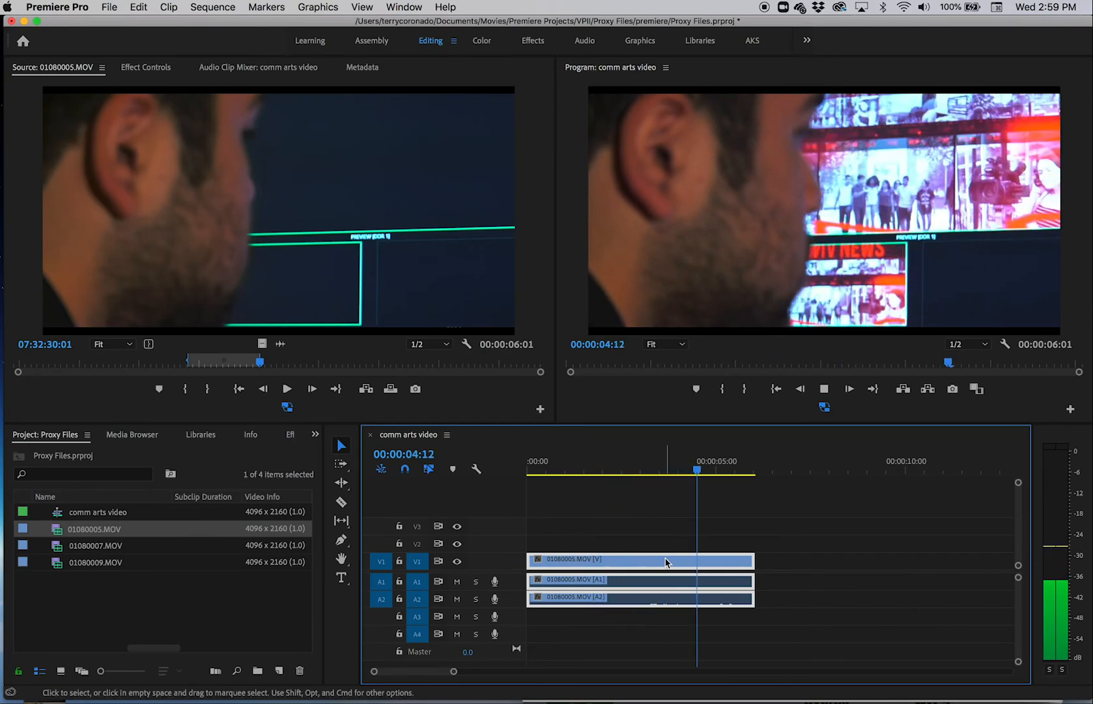
key("space")
left_click_drag(700, 472, 656, 472)
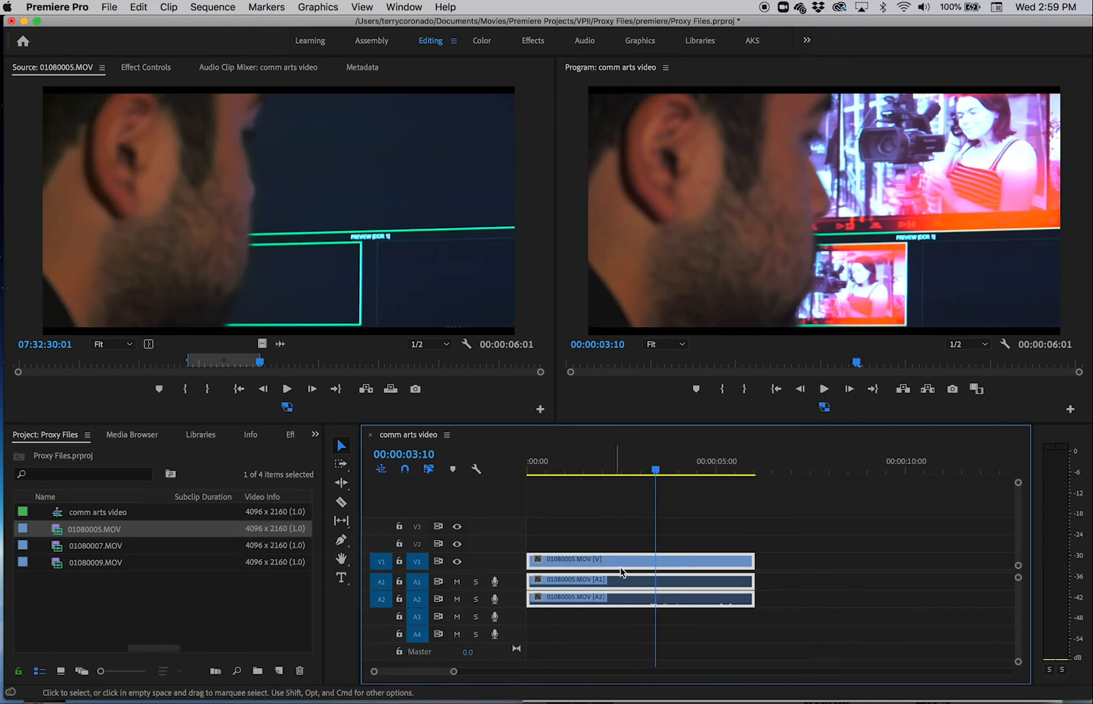
left_click_drag(656, 464, 634, 464)
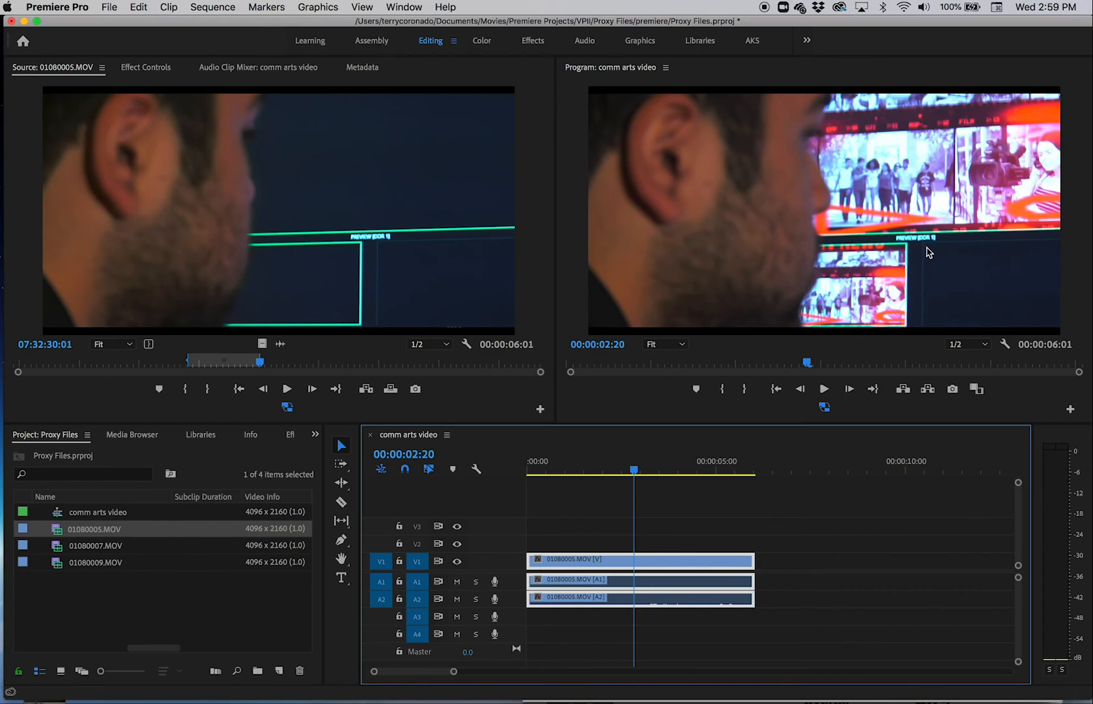
Step: Compare the frame at 00:00:02:20 in the Program monitor with proxies switched off and back on
left_click(930, 270)
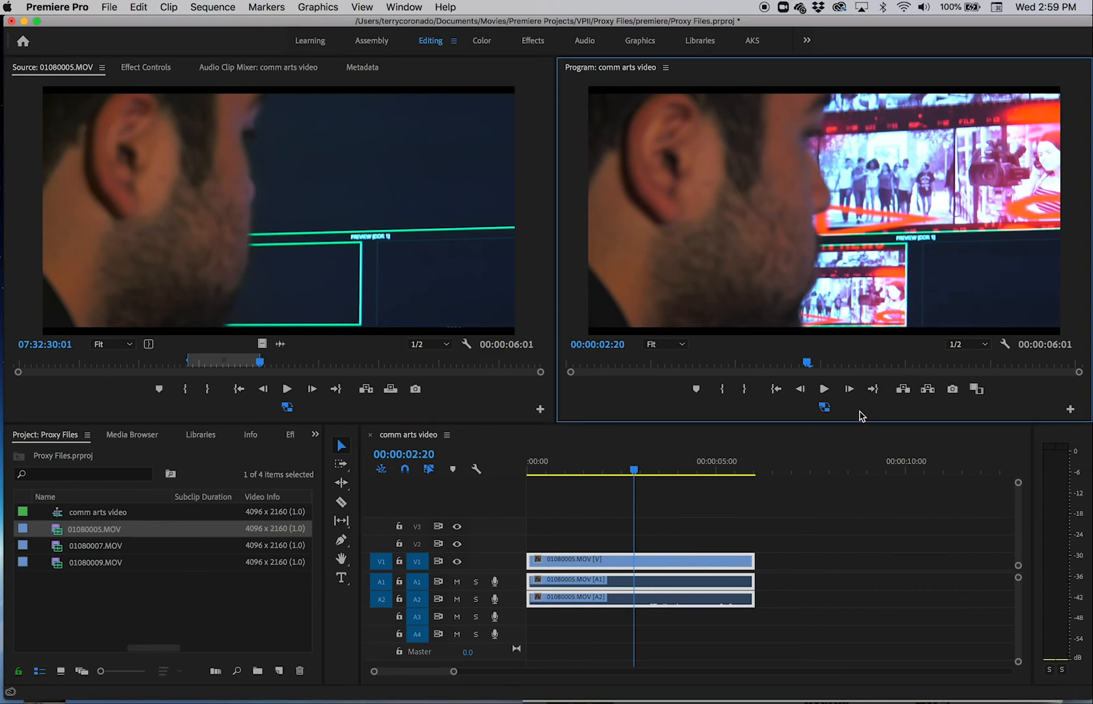
left_click(825, 408)
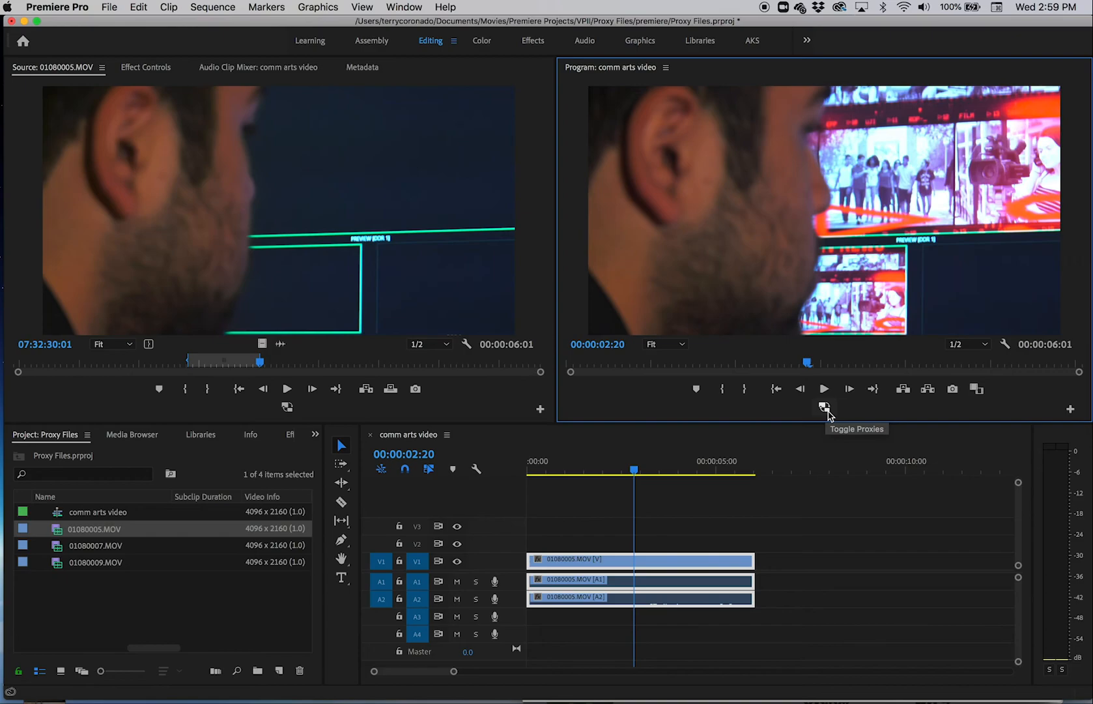
left_click(825, 408)
Step: Place the sequence playhead at 00:00:04:15 and mark 01080007.MOV from 07:34:12:06 to 07:34:14:21 in the Source monitor
left_click(703, 464)
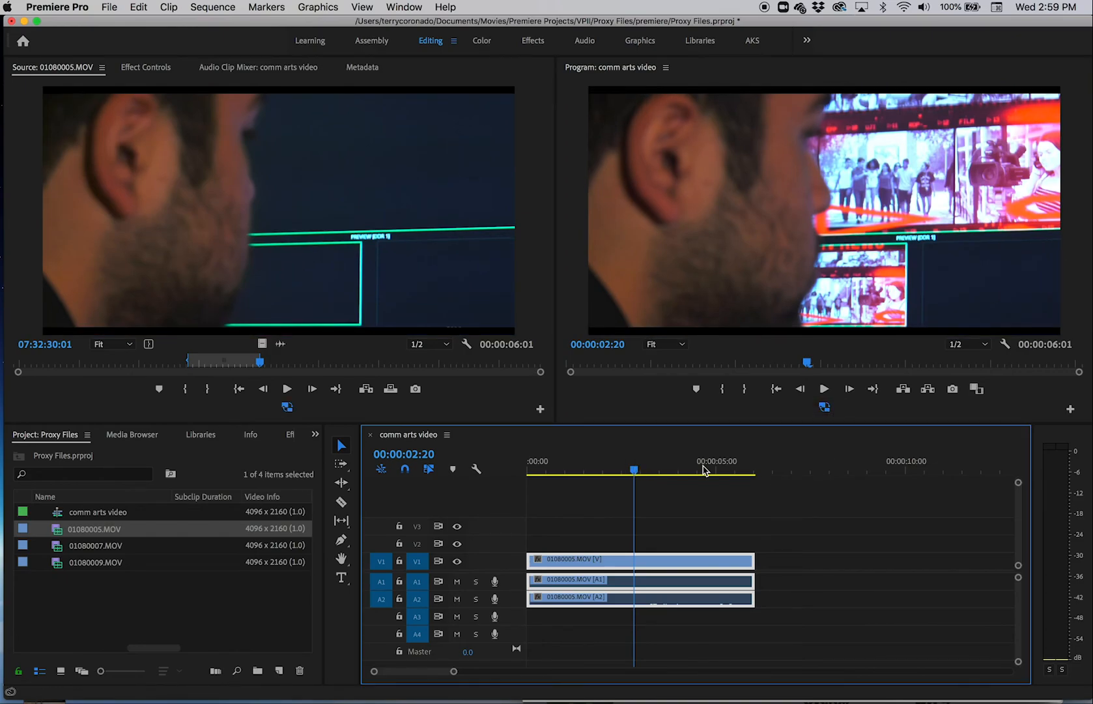
double_click(72, 547)
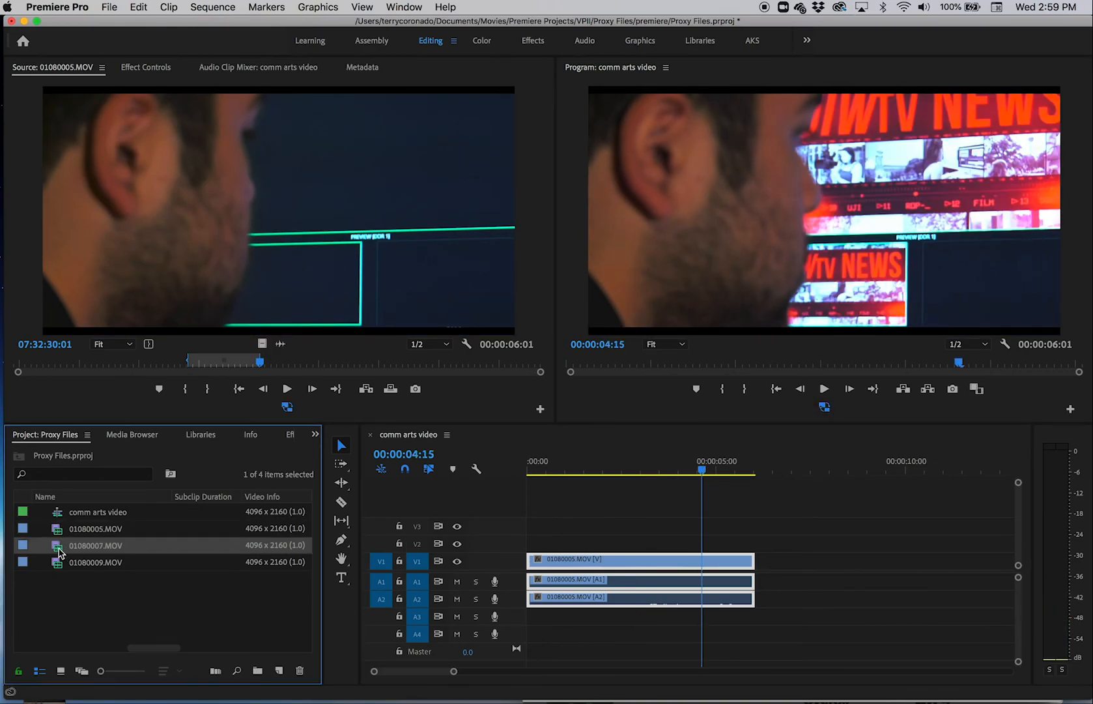
left_click(205, 363)
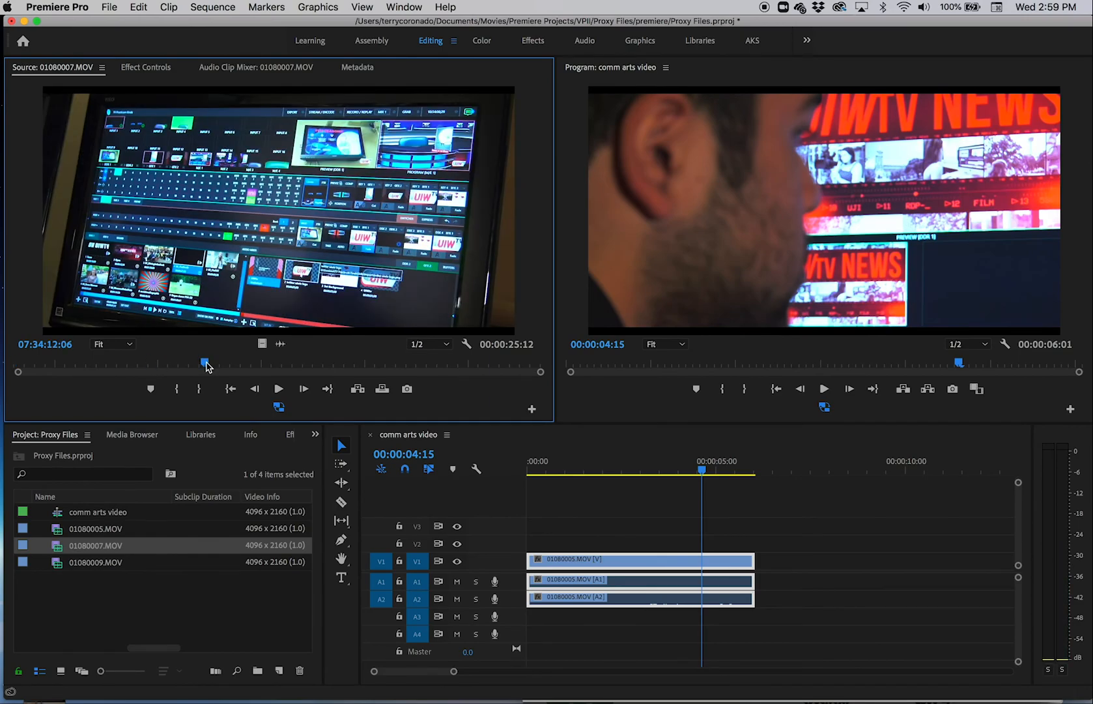
key("i")
left_click(259, 363)
key("o")
Step: Insert the marked part of 01080007.MOV into the comm arts video sequence at 00:00:04:15
left_click_drag(290, 255, 773, 585)
key("super+z")
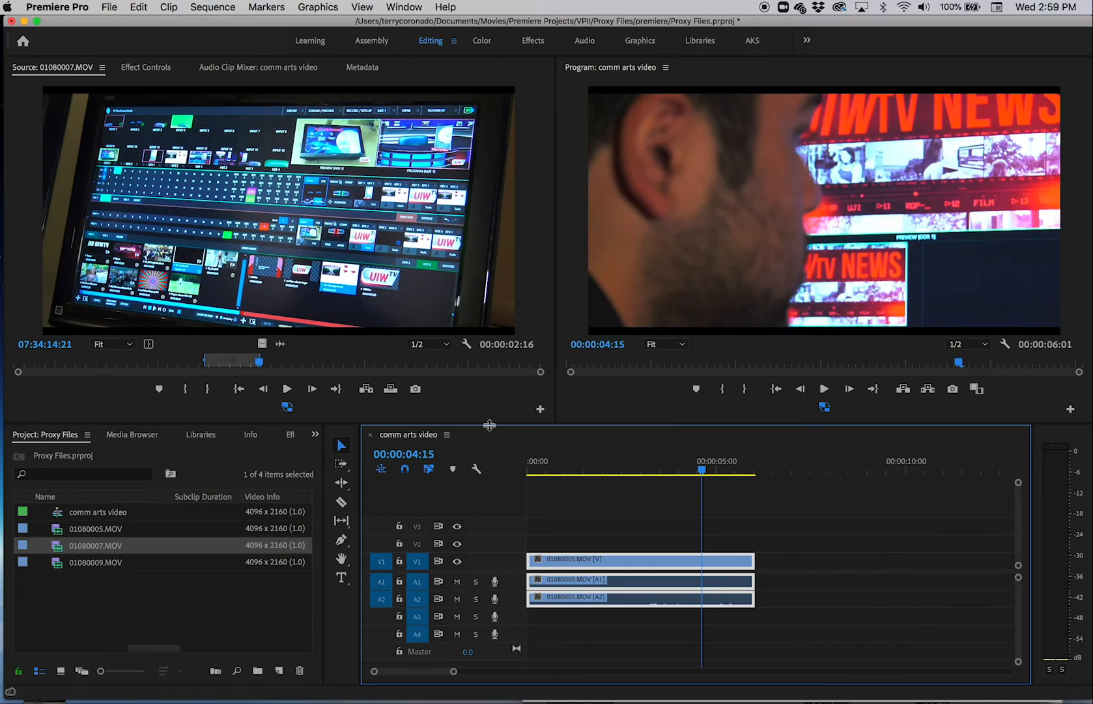
left_click(366, 390)
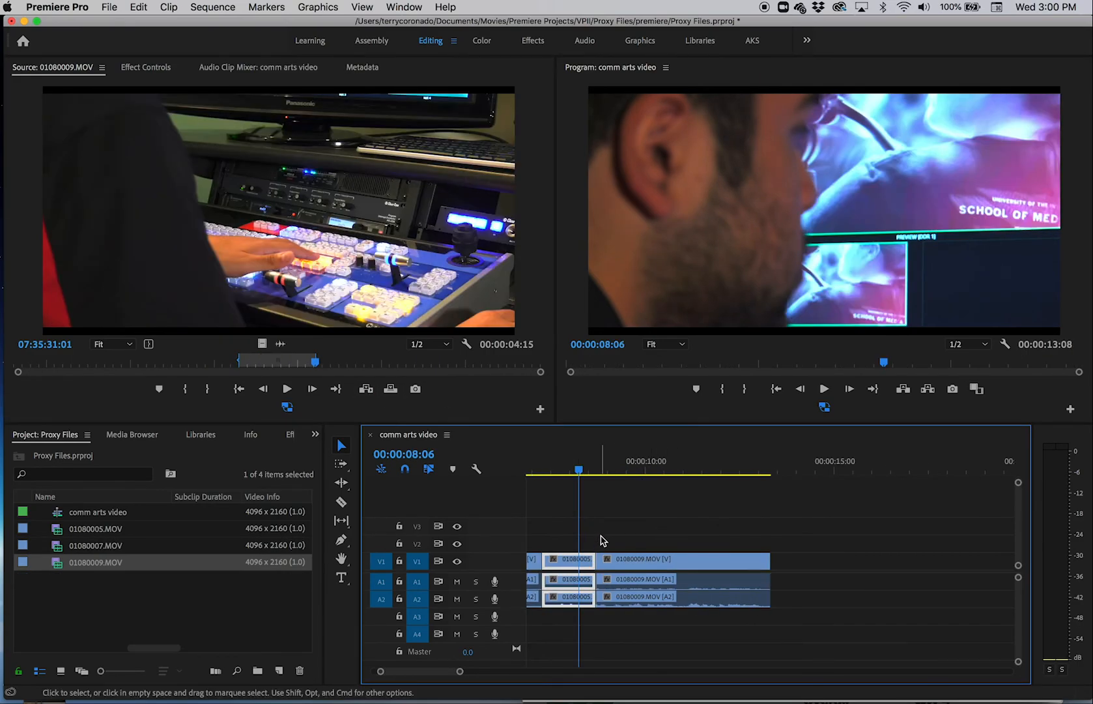
Step: Turn off proxy playback so the sequence uses the original full-resolution clips
left_click(824, 408)
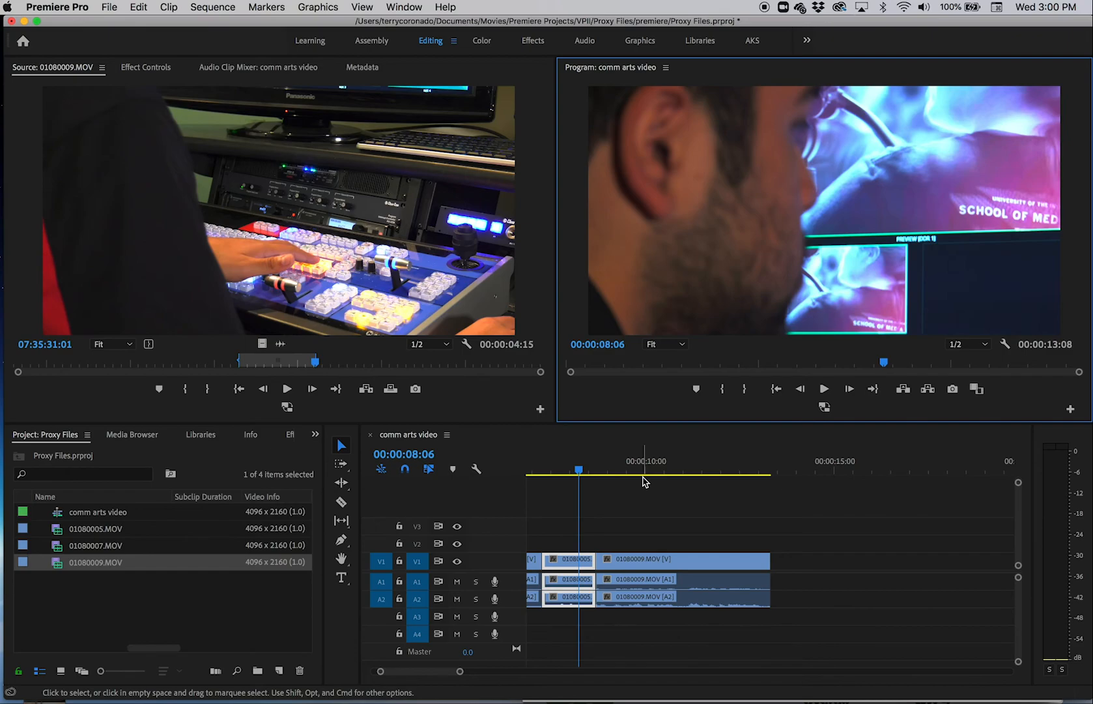
Step: Review the export settings for the comm arts video sequence with the H.264 format, closing them without exporting
key("super+m")
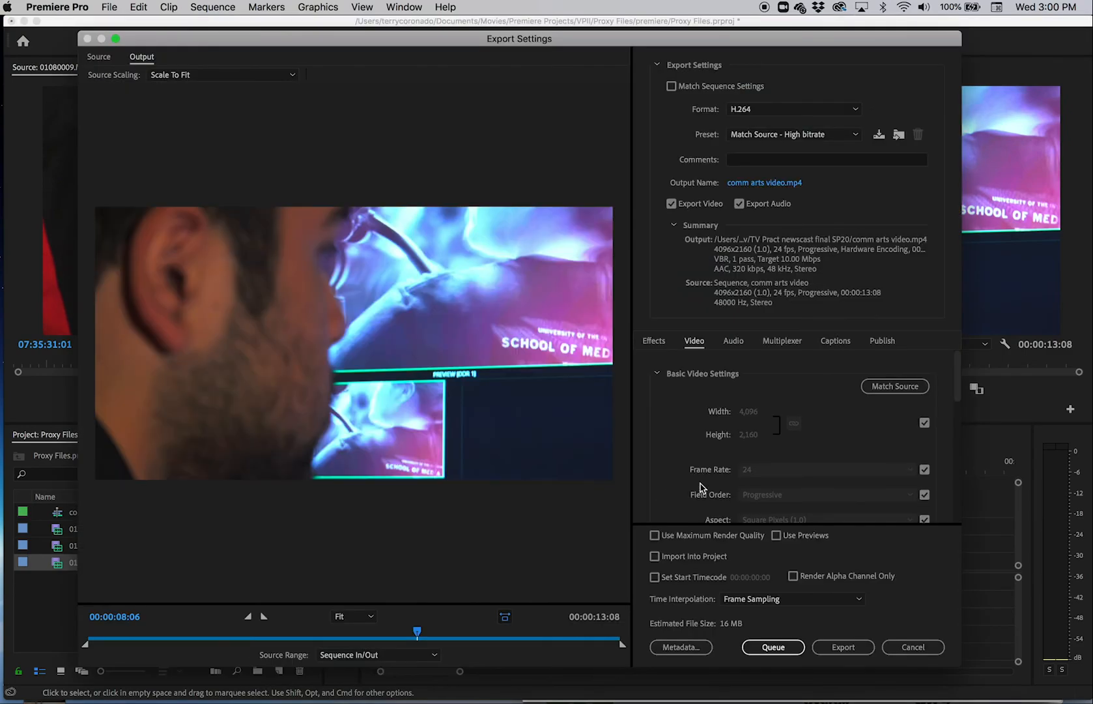
left_click(757, 112)
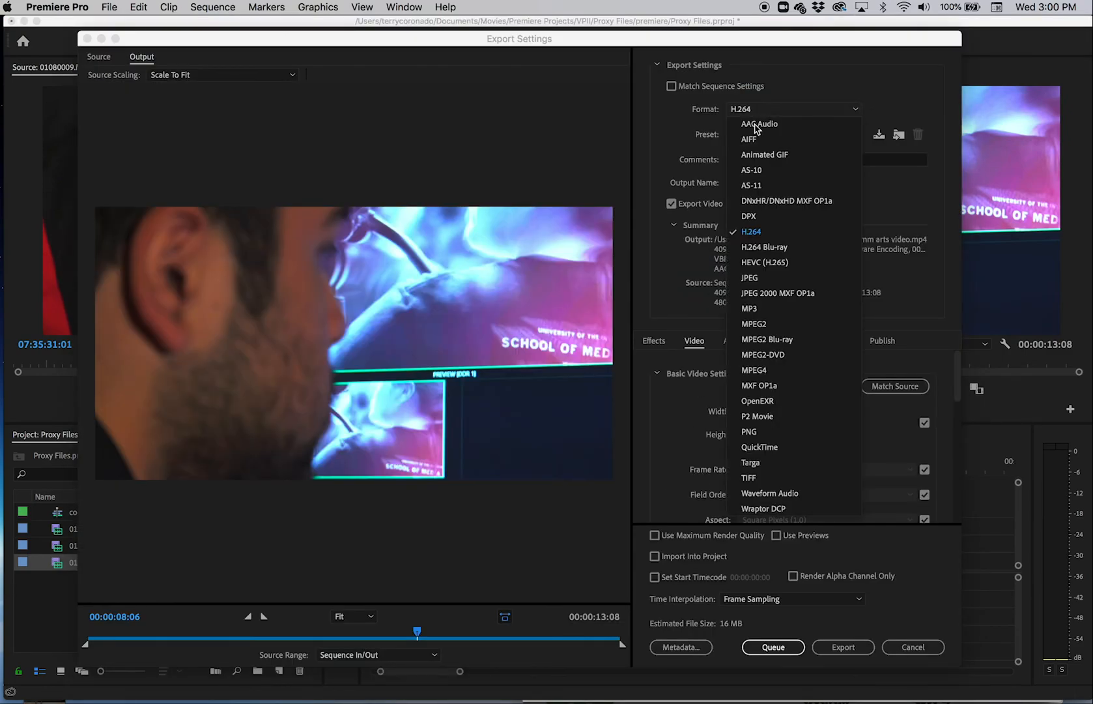
left_click(757, 228)
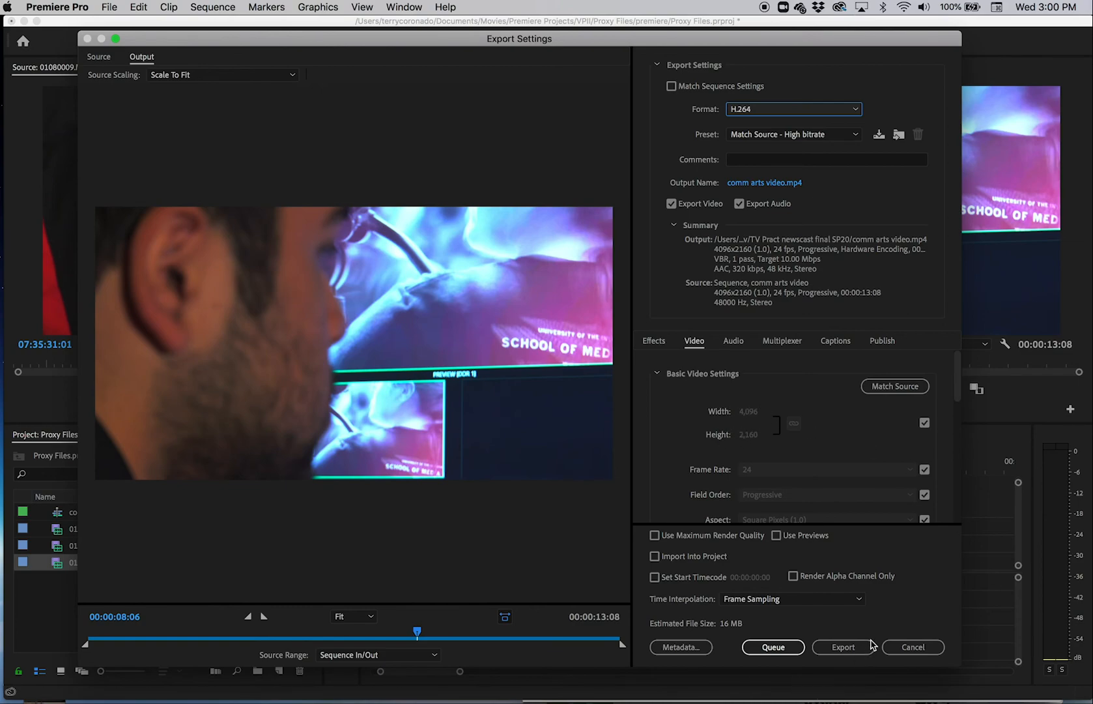
left_click(907, 645)
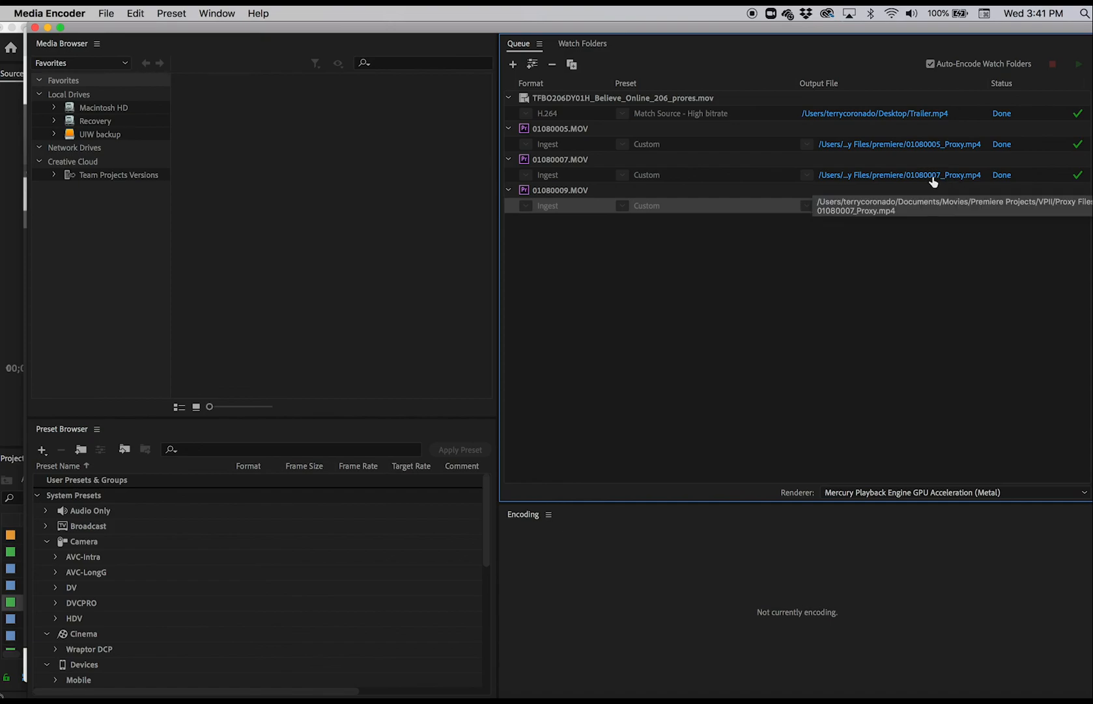
Step: Reveal 01080007_Proxy.mp4 in Finder from the Media Encoder queue, and examine the original clips in media and the proxy files in premiere
left_click(932, 176)
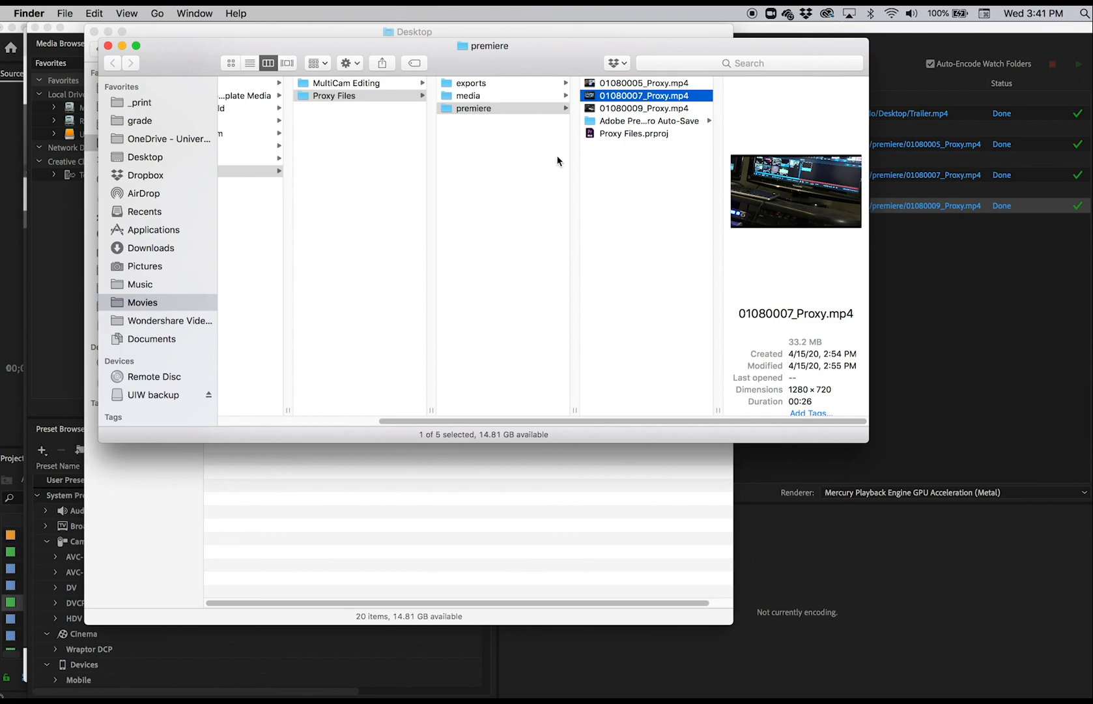
left_click(460, 98)
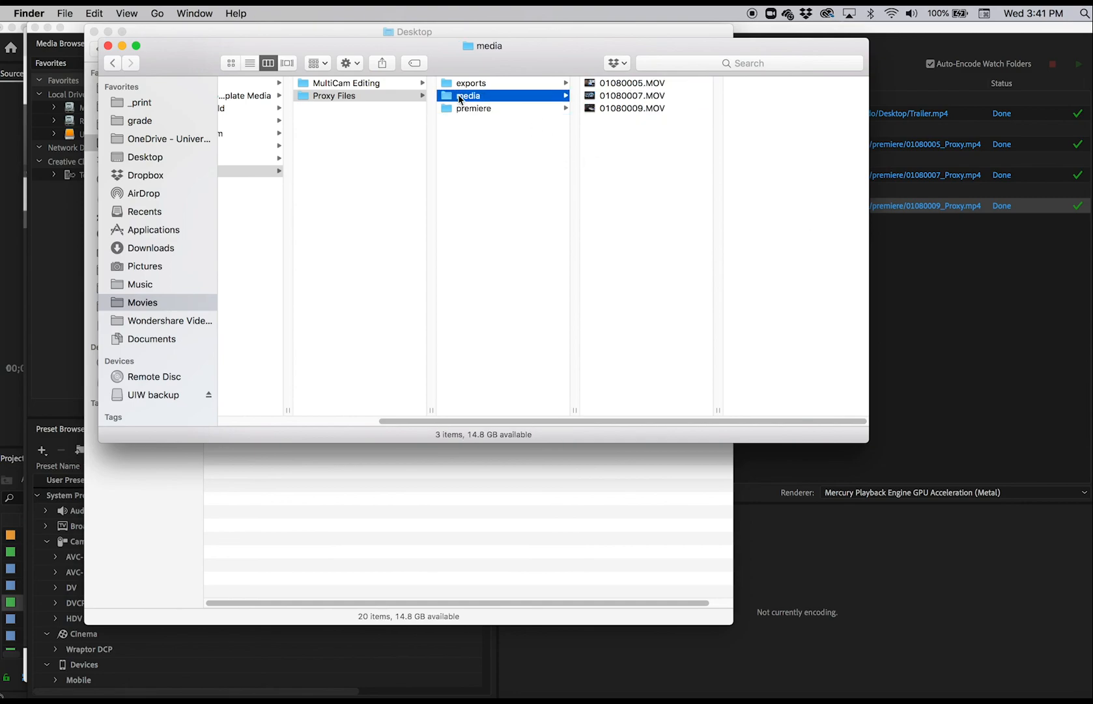
left_click_drag(613, 134, 622, 86)
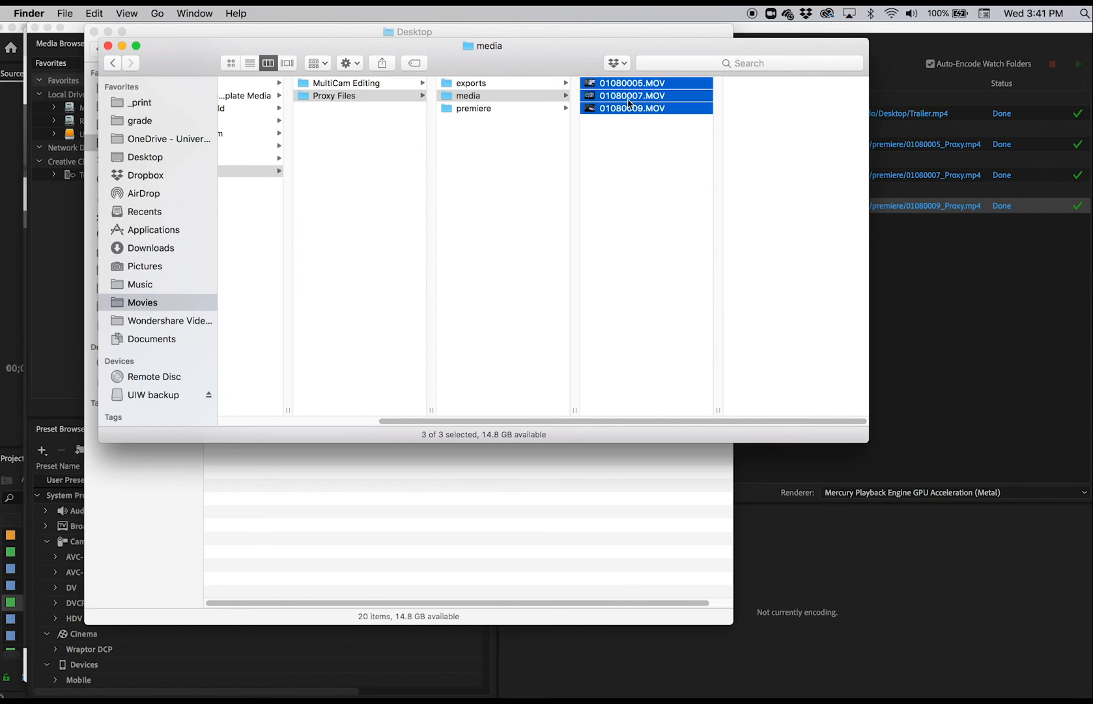
left_click(479, 111)
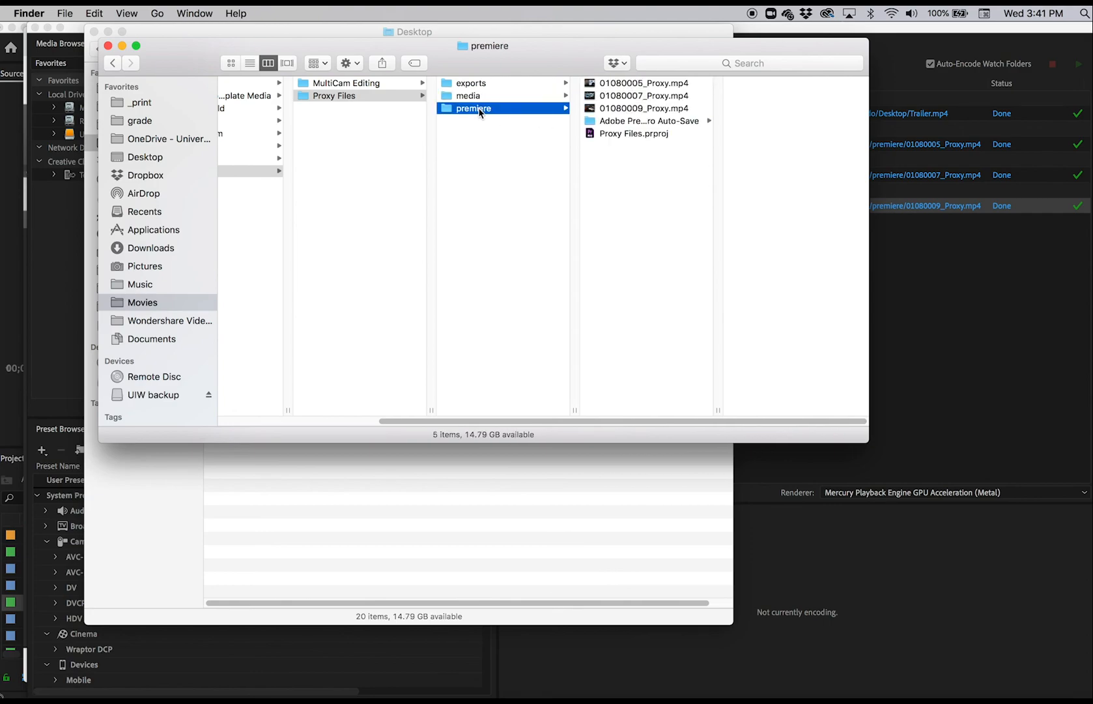
left_click(677, 109)
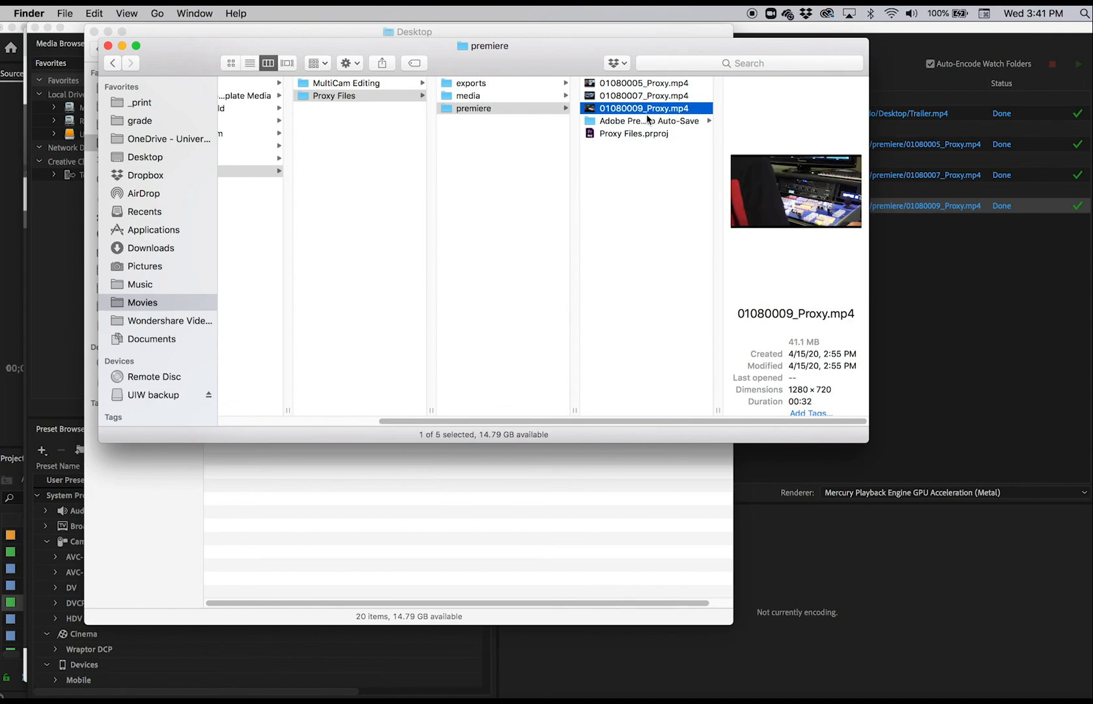